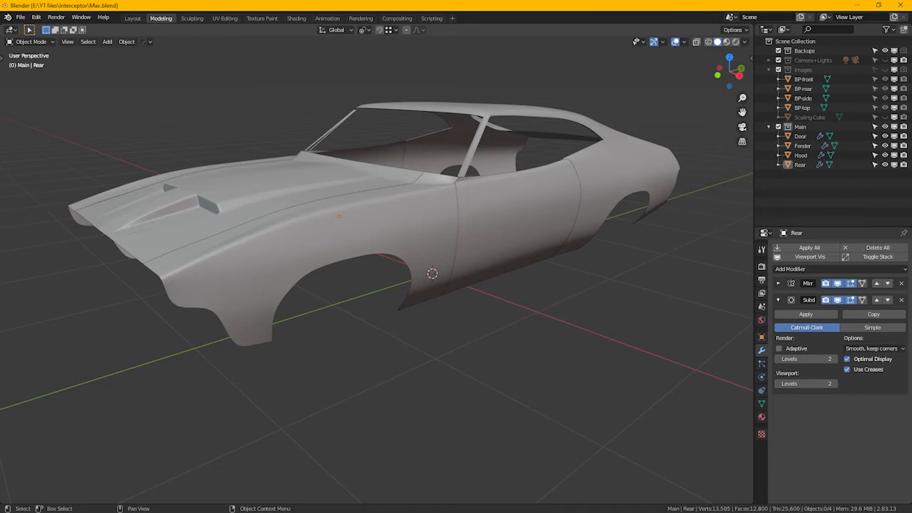
- Enable the Screencast Keys display in the viewport and return to the object's transform properties
left_click_drag(0, 174, 448, 1)
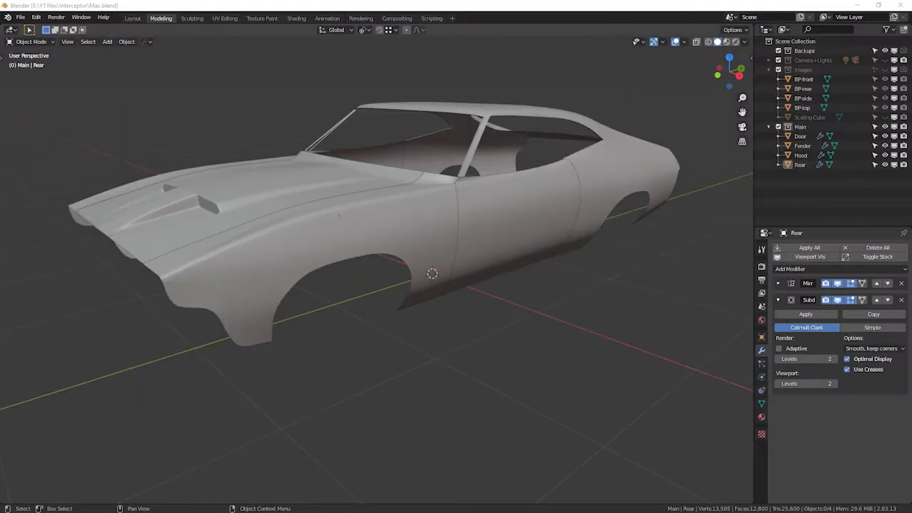
middle_click_drag(385, 246, 485, 307)
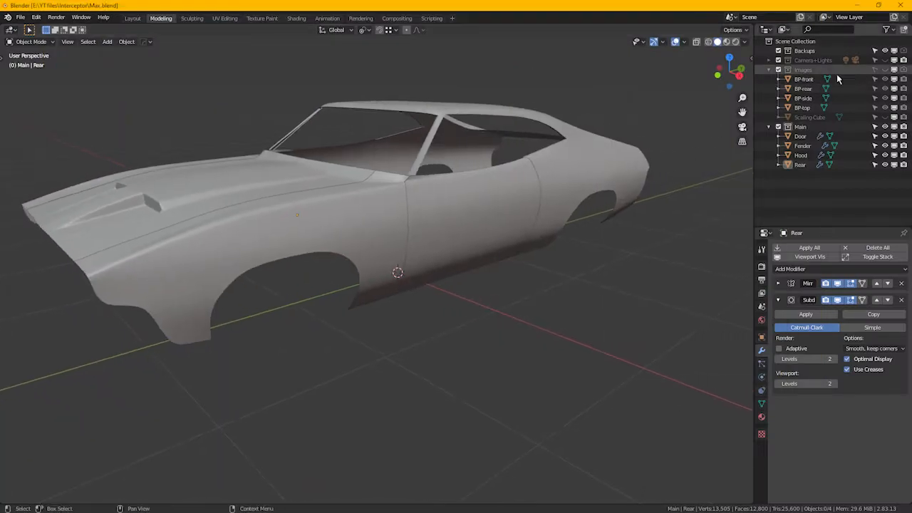
key("n")
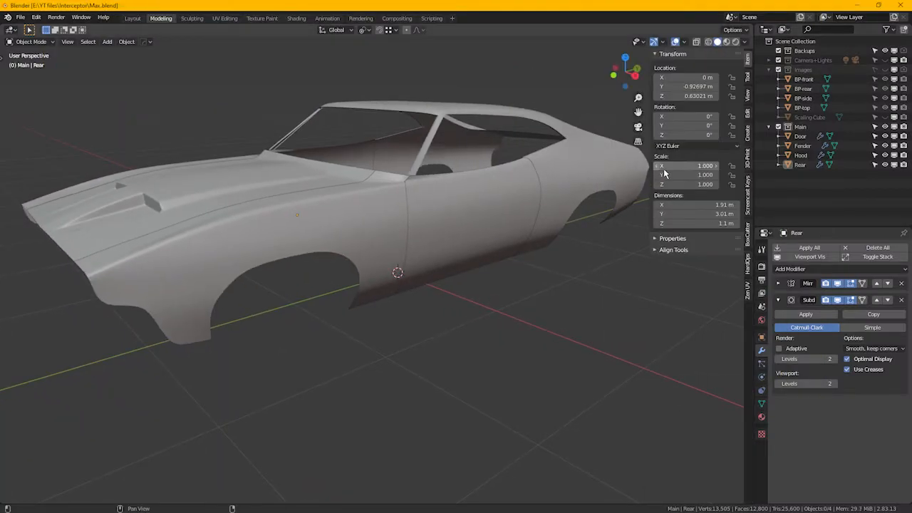
left_click(748, 203)
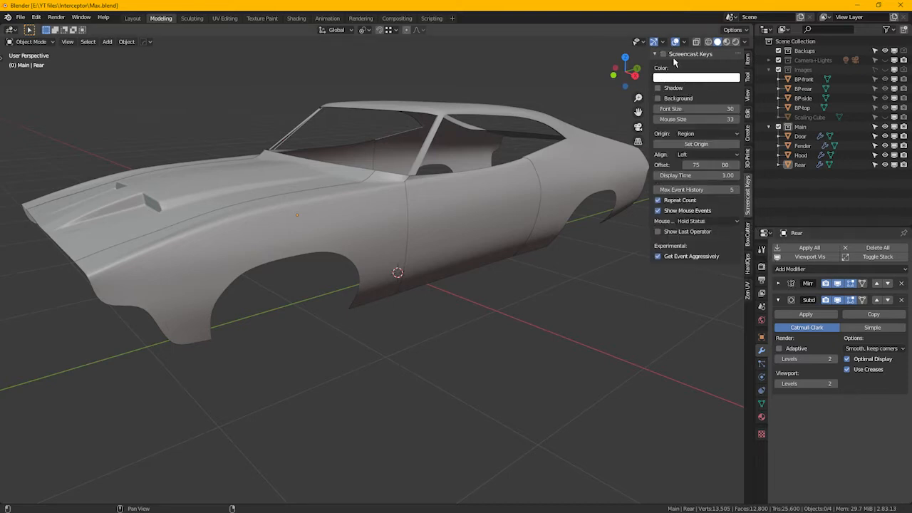
left_click(749, 62)
- Show the Images collection with the blueprints and view the car's door area from the right side in X-ray
left_click(778, 69)
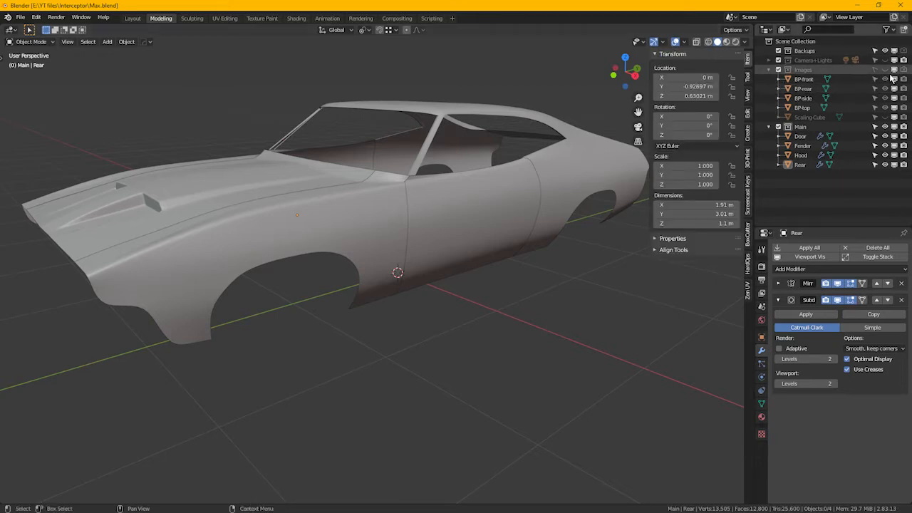
middle_click_drag(524, 248, 482, 273)
key("KP_3")
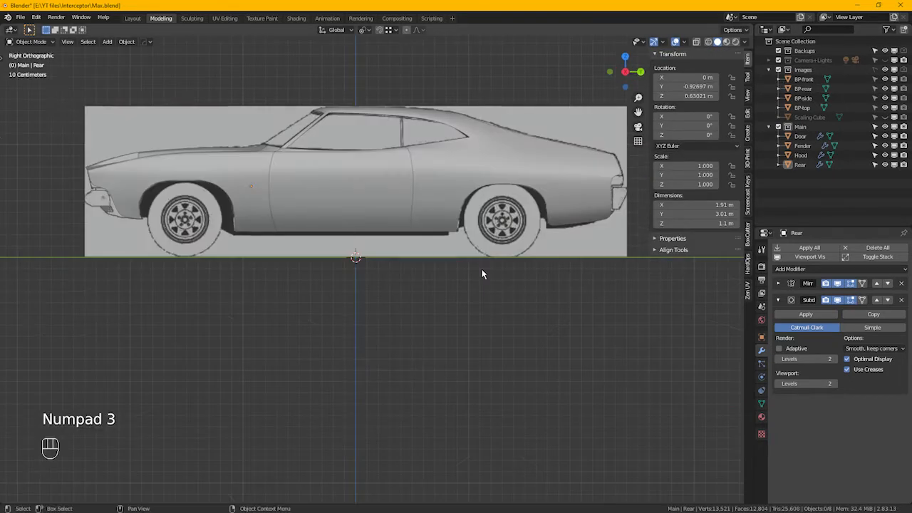
middle_click_drag(399, 221, 376, 323)
key("alt+z")
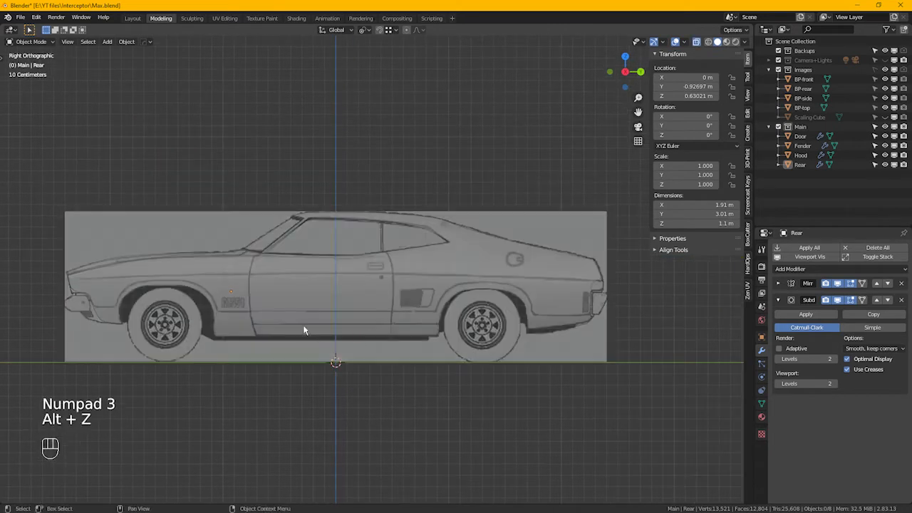
scroll(309, 324, "up", 4)
middle_click_drag(416, 350, 318, 323, "shift")
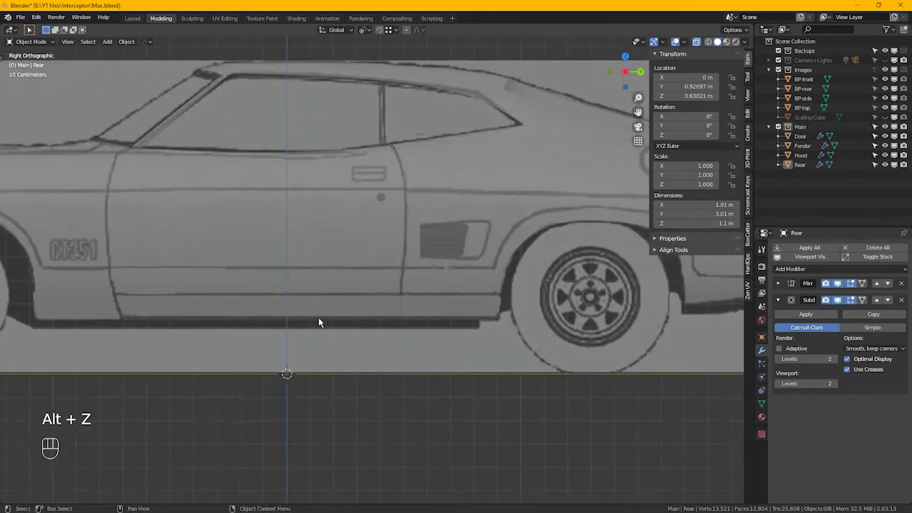
- Separate the lowest row of the door's faces, below the blueprint's sill line, into its own object
left_click(417, 304)
left_click(381, 308)
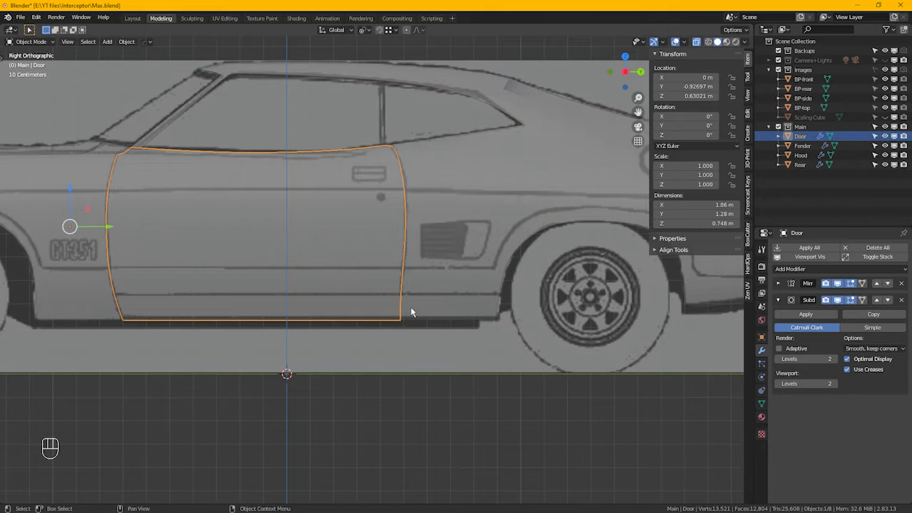
left_click(411, 309)
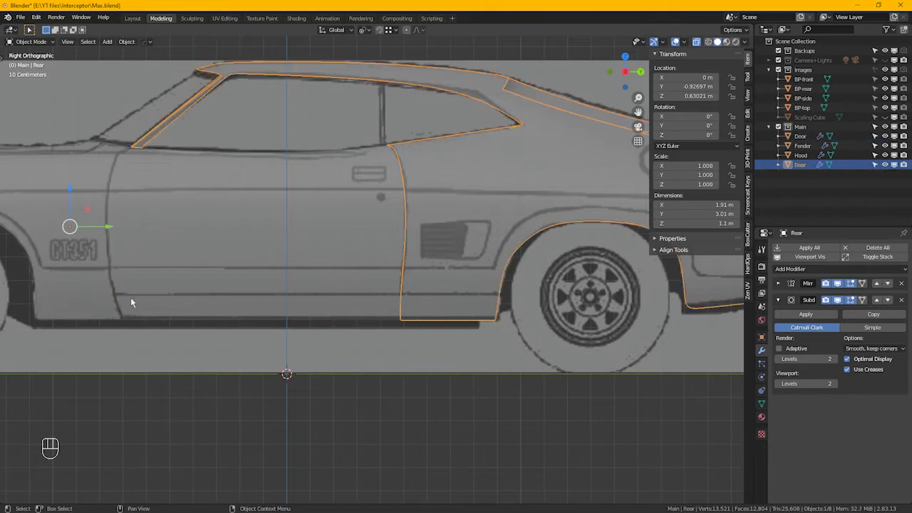
middle_click_drag(307, 264, 372, 257, "shift")
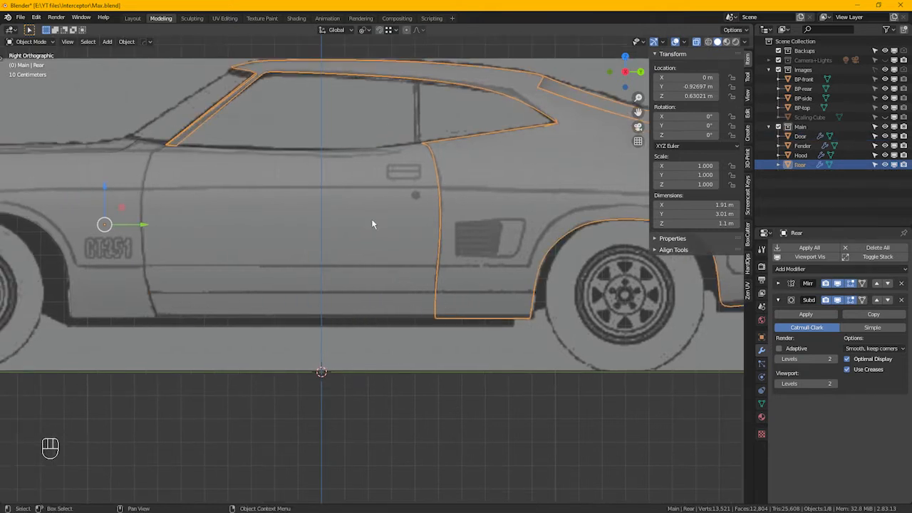
left_click(372, 226)
key("Tab")
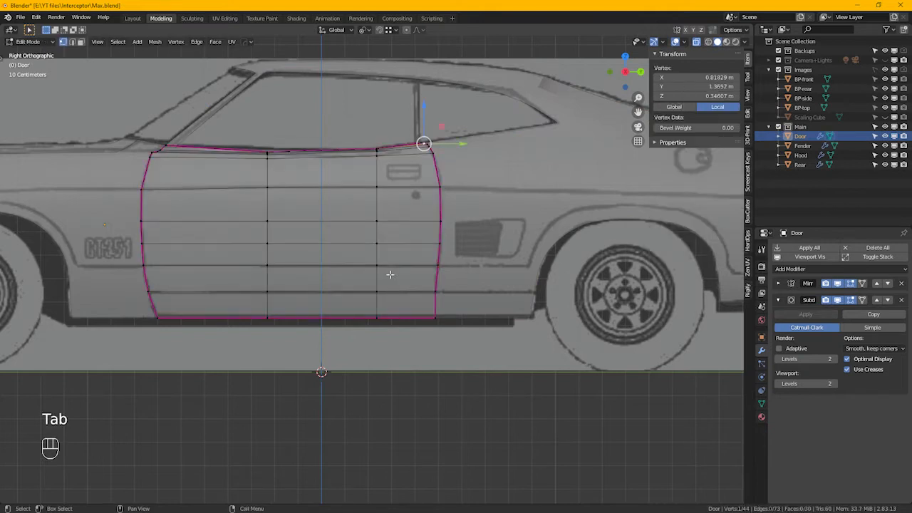
middle_click_drag(360, 322, 402, 330, "shift")
left_click(378, 328, "alt")
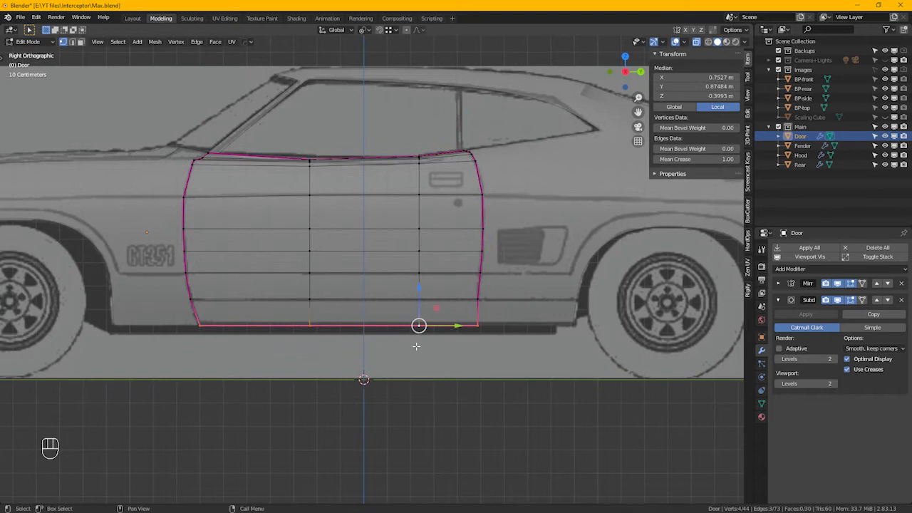
left_click(377, 308, "alt+shift")
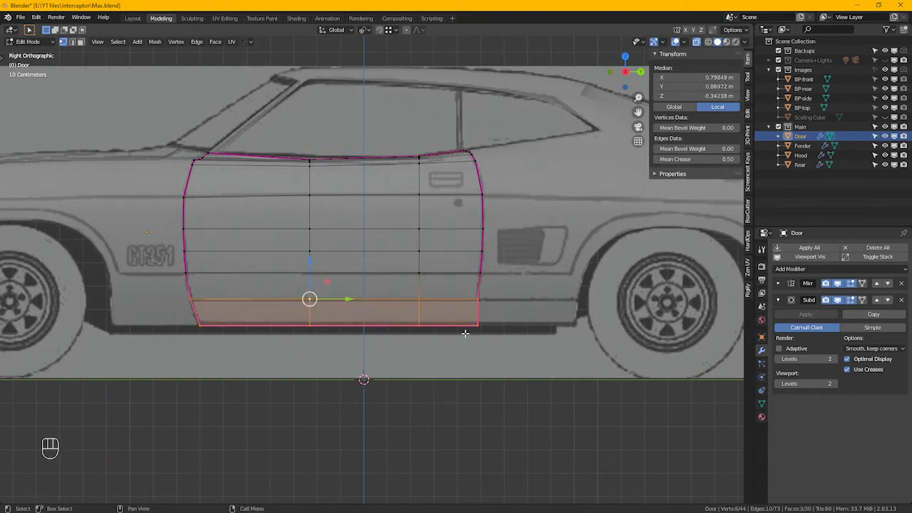
key("p")
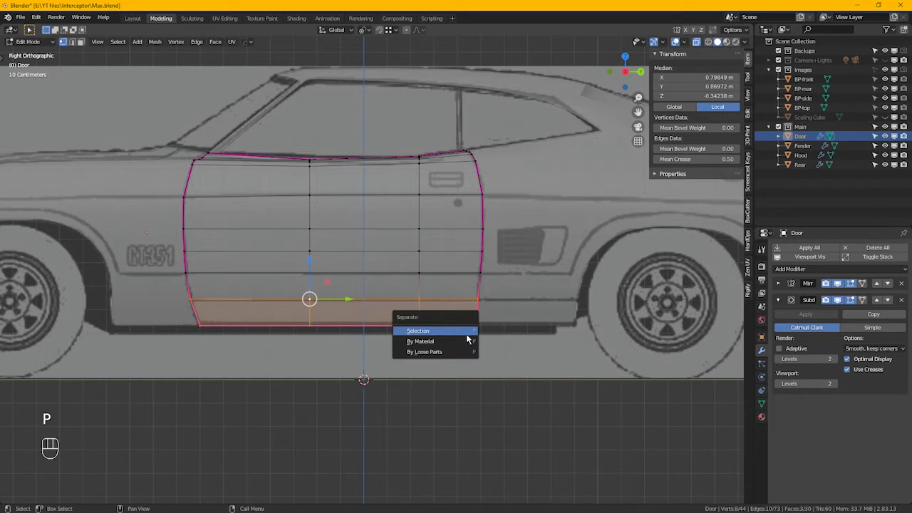
left_click(427, 331)
key("Tab")
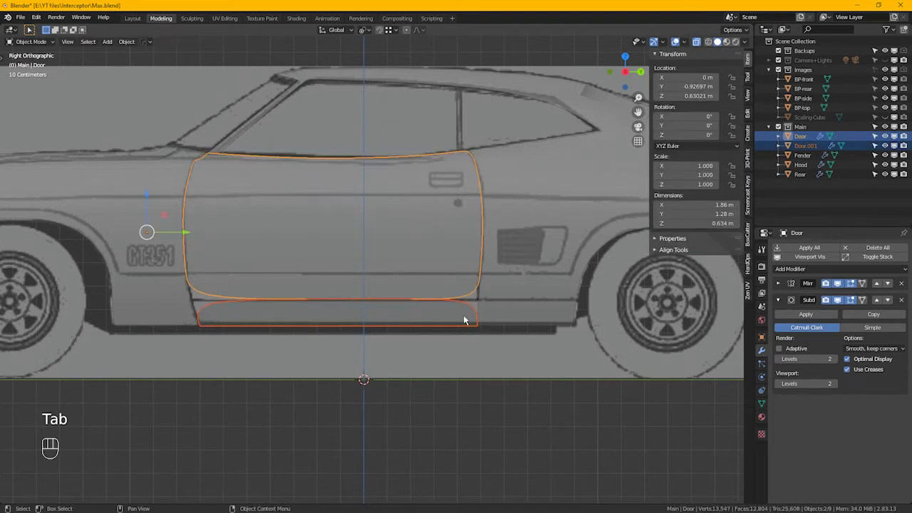
- Join the separated sill strip into the Rear body object
left_click(460, 320)
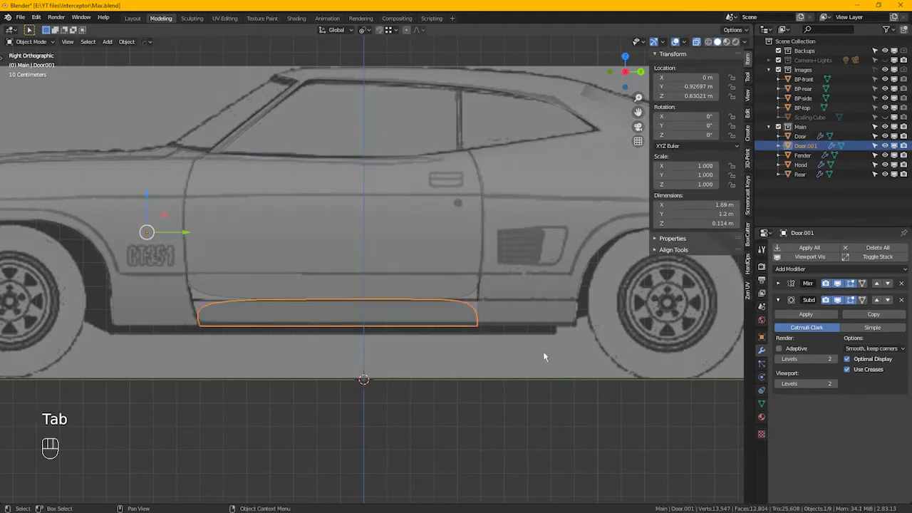
left_click(515, 316, "shift")
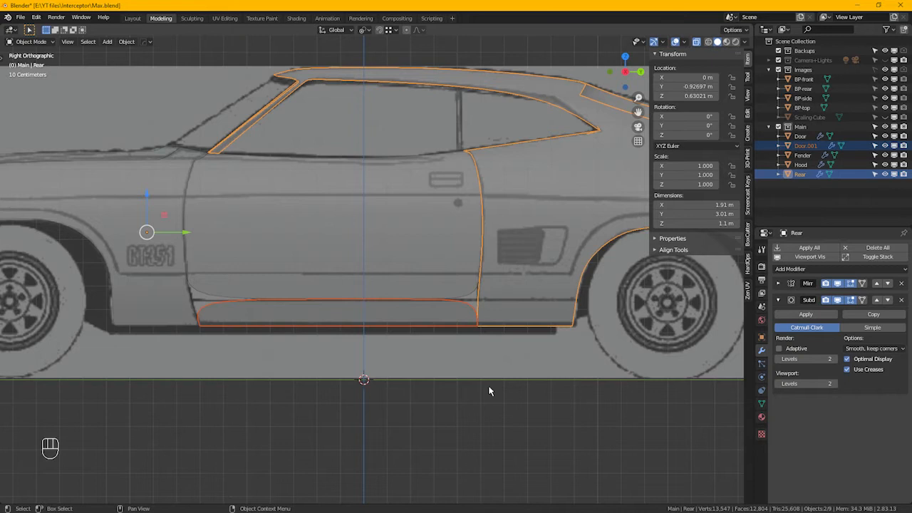
key("ctrl+j")
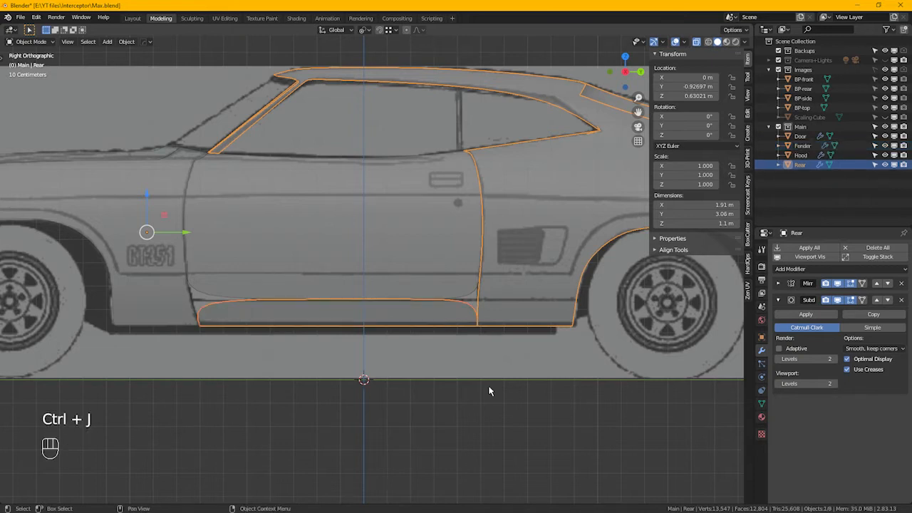
- Merge by distance the overlapping vertices where the sill strip meets the rear quarter panel
key("Tab")
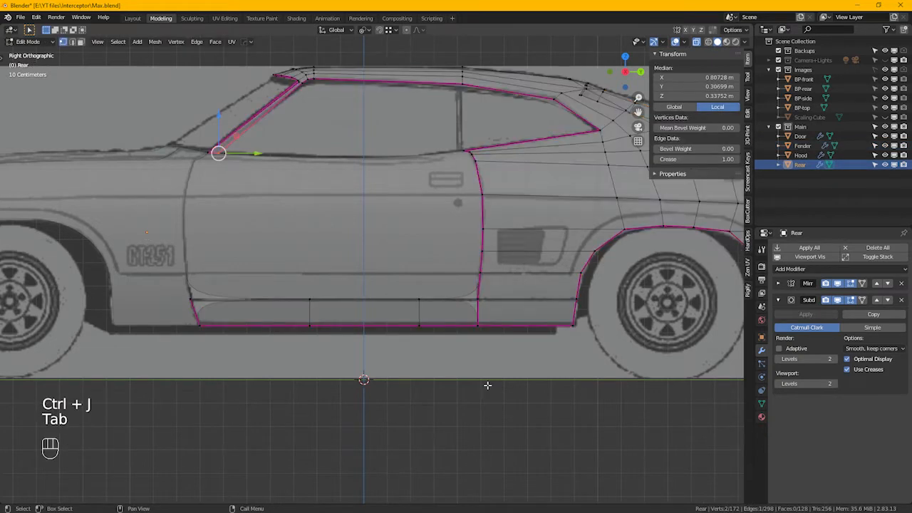
left_click_drag(457, 286, 497, 344)
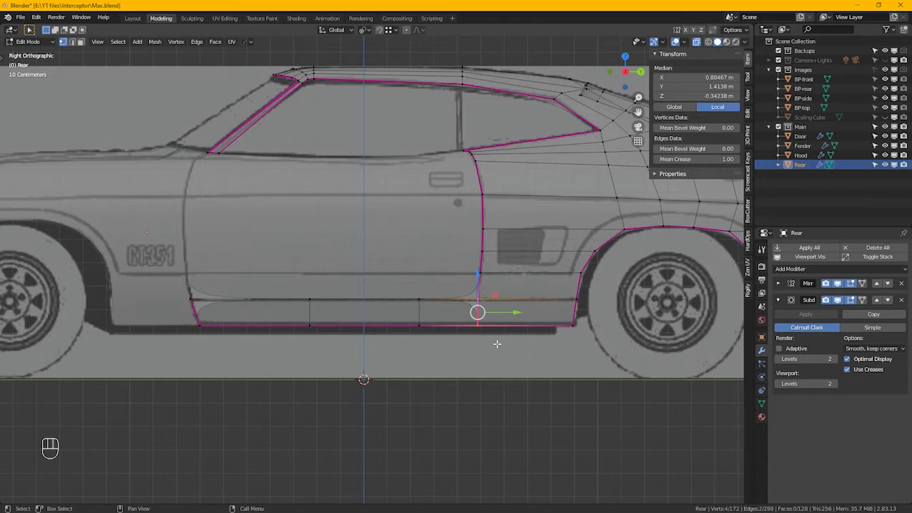
key("m")
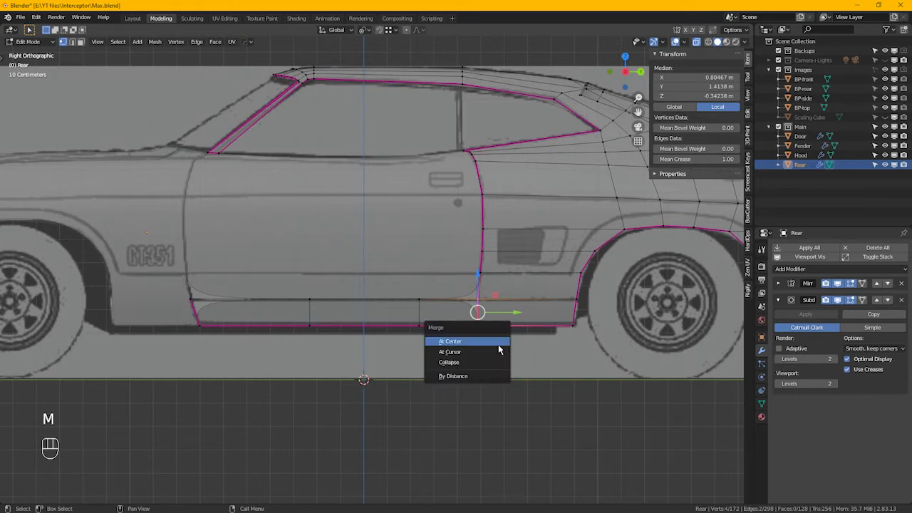
left_click(472, 376)
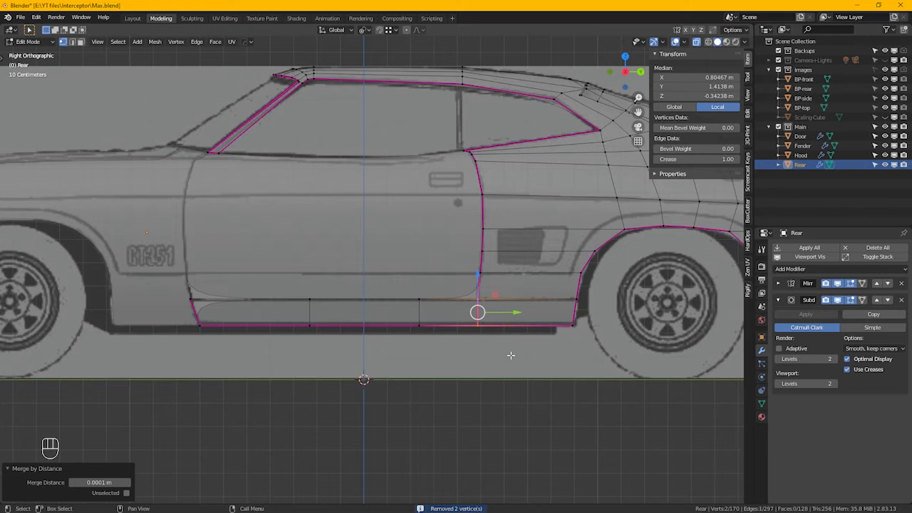
- Set the mean crease to 1 along the sill strip's upper edge and turn off X-ray
left_click(242, 303, "alt")
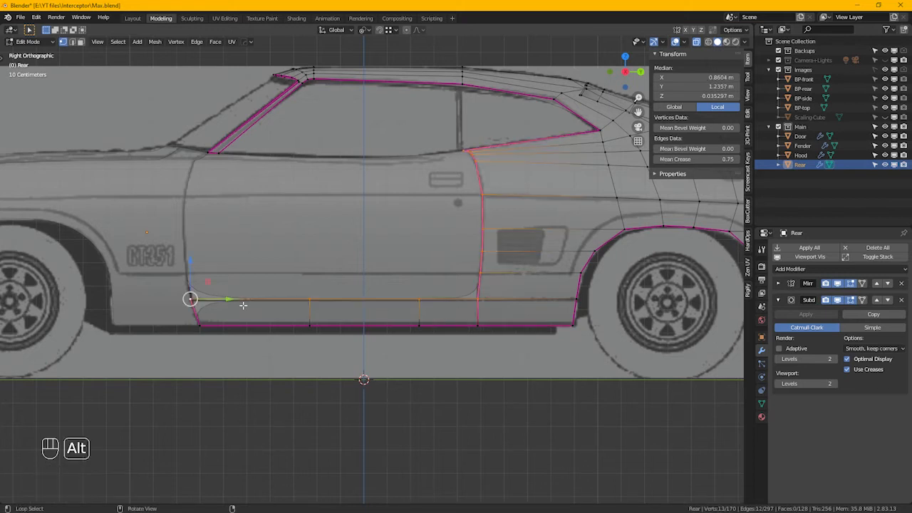
left_click(684, 160)
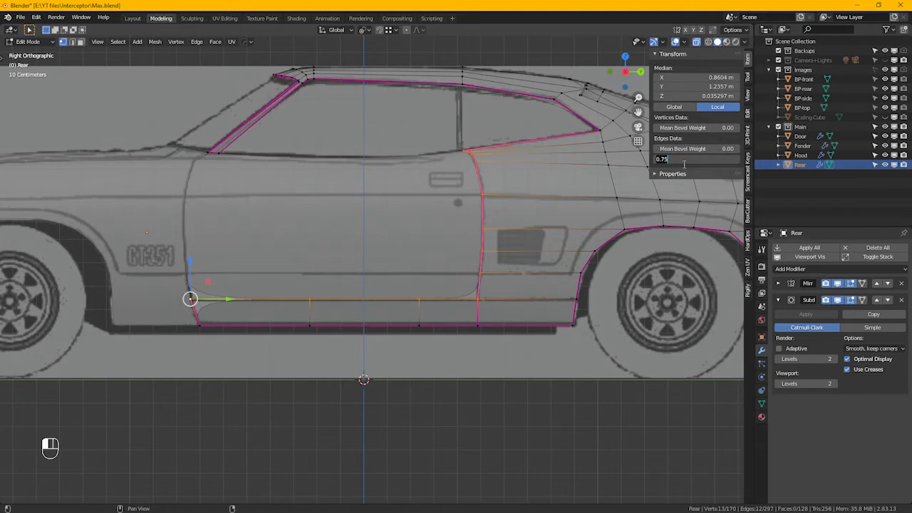
type("1")
key("Return")
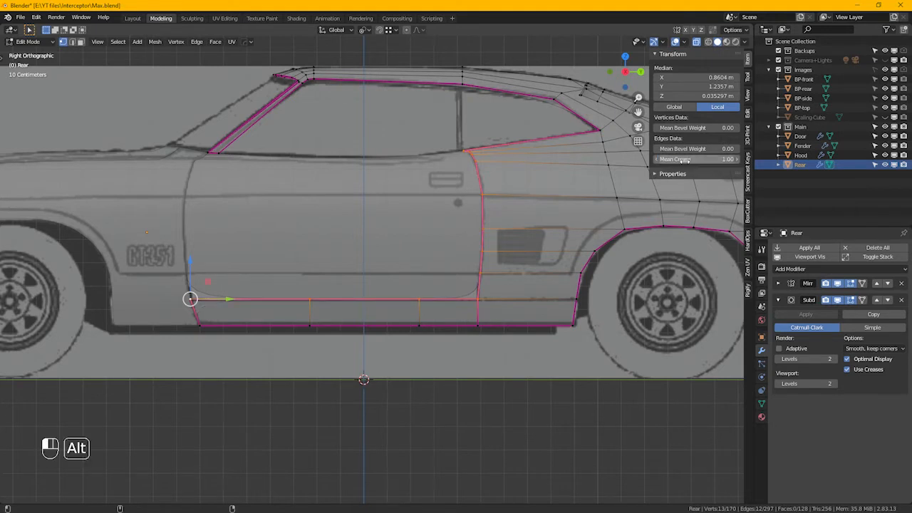
key("alt+z")
key("Tab")
- Set the mean crease of the Door object's bottom edge loop to 1
left_click(415, 270)
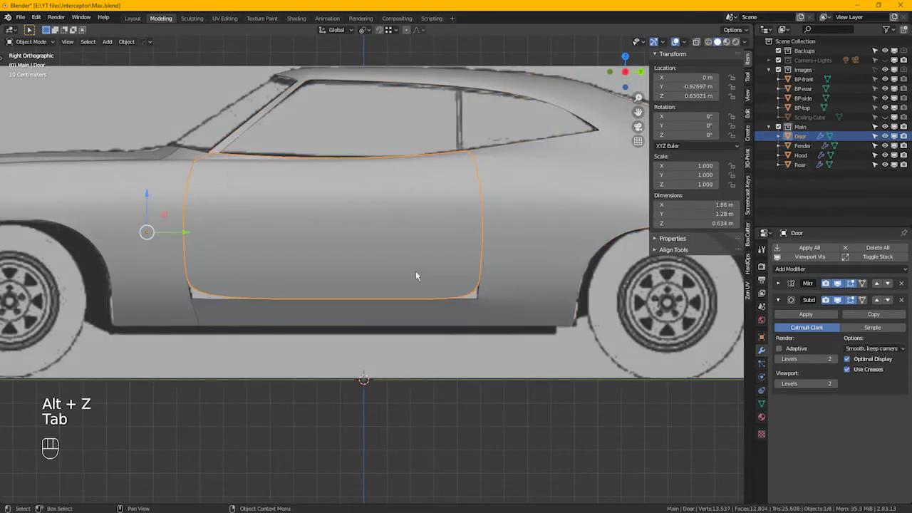
key("Tab")
left_click(451, 297, "alt")
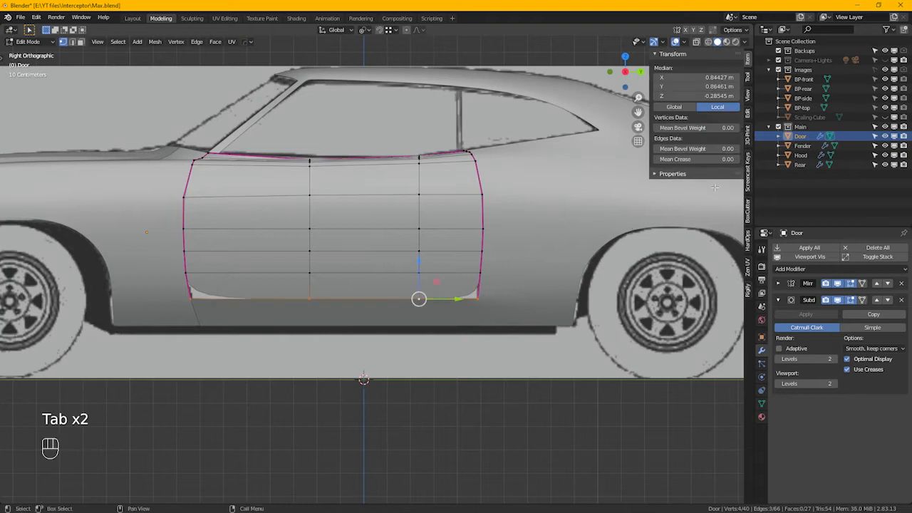
left_click(705, 164)
type("1")
key("Return")
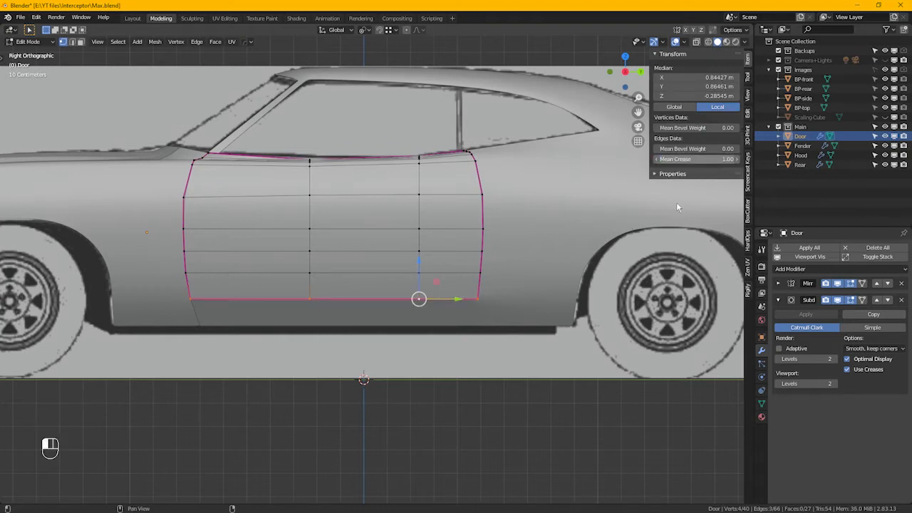
key("Tab")
- Examine the lower edges of the rear body and fender in perspective, then from the right side with the sidebar hidden
scroll(439, 347, "down", 2)
middle_click_drag(445, 330, 501, 320)
left_click(418, 333)
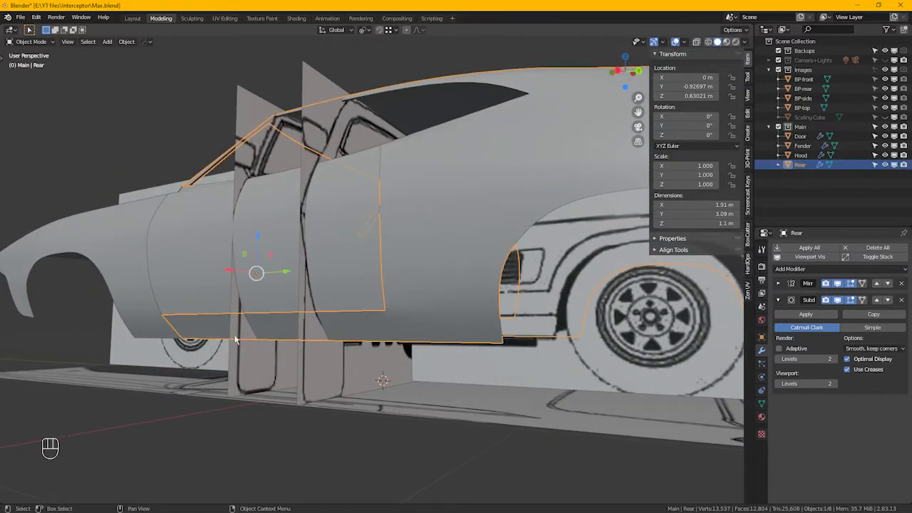
key("Tab")
middle_click_drag(422, 322, 442, 331, "alt")
key("Tab")
left_click(165, 339)
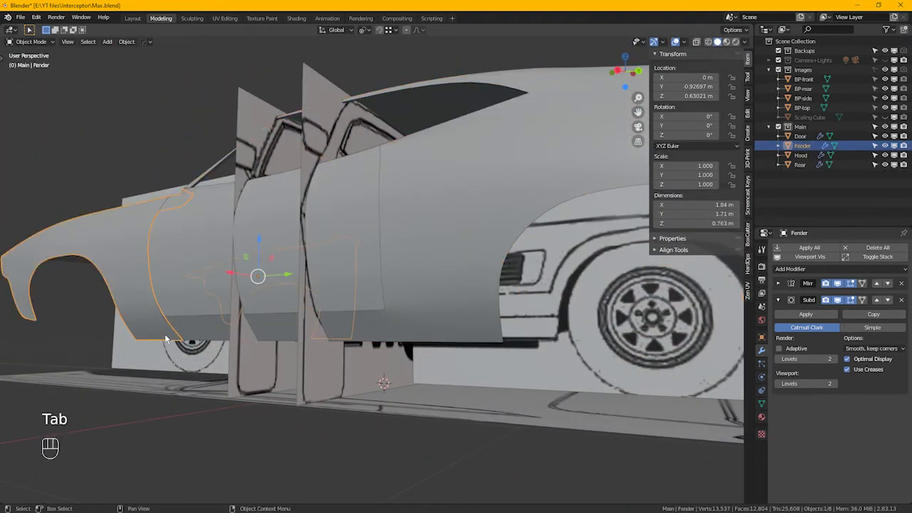
key("Tab")
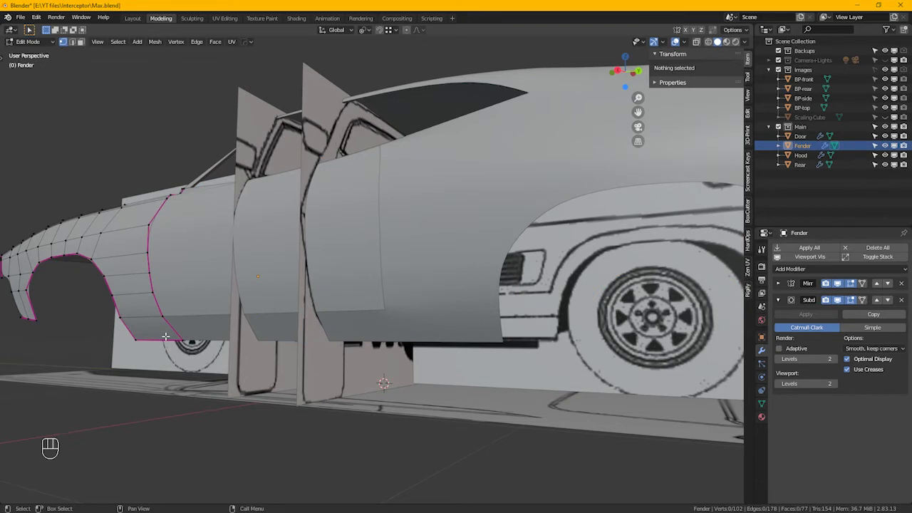
middle_click_drag(274, 330, 321, 345)
key("Tab")
key("KP_3")
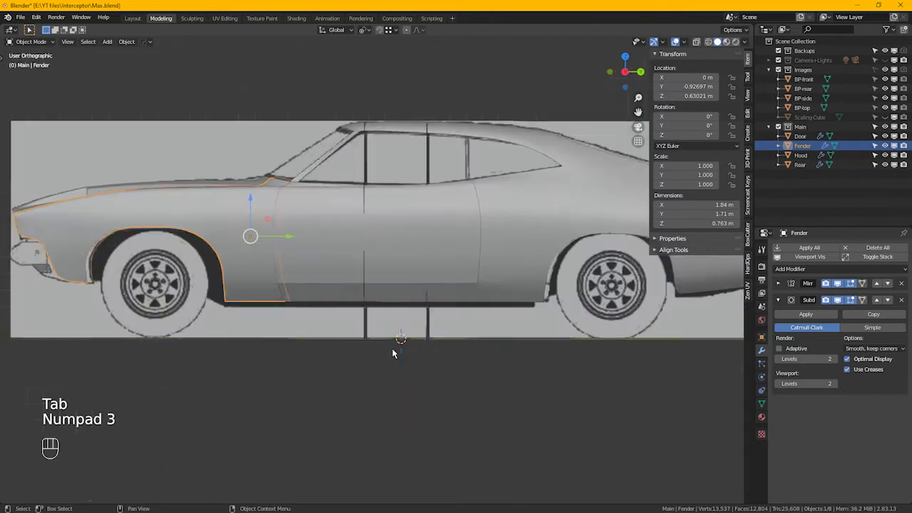
middle_click_drag(417, 301, 387, 341, "shift")
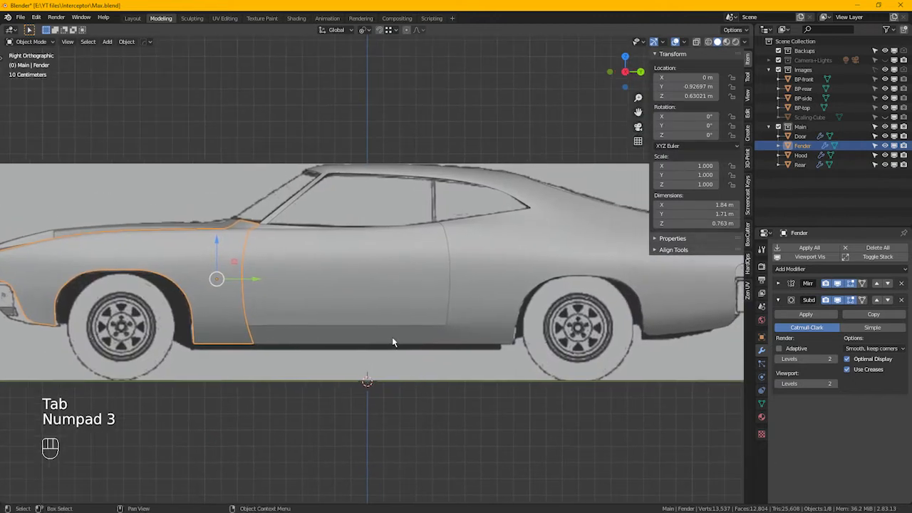
key("n")
middle_click_drag(502, 339, 564, 287, "shift")
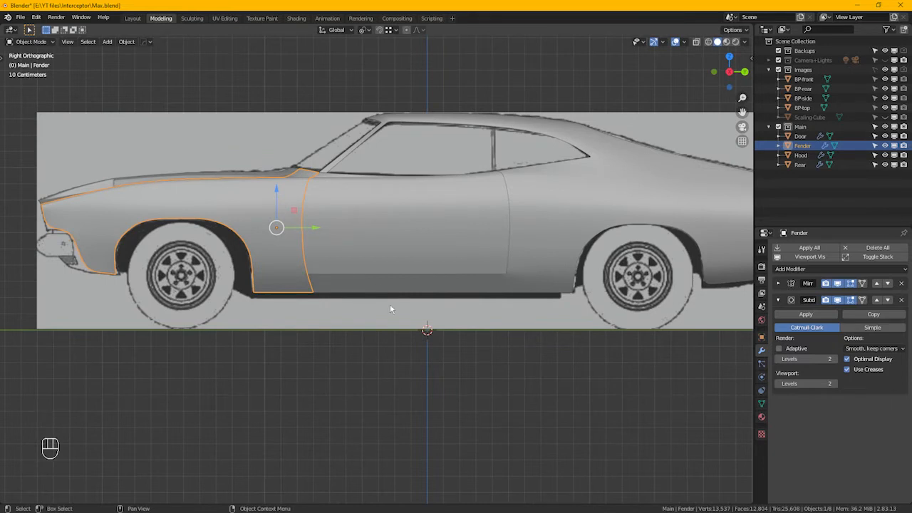
- Turn on X-ray, select the Door, Fender and Rear objects, and check the Interceptor reference photo in the browser
key("alt+z")
scroll(454, 307, "right", 2)
middle_click_drag(578, 306, 505, 294)
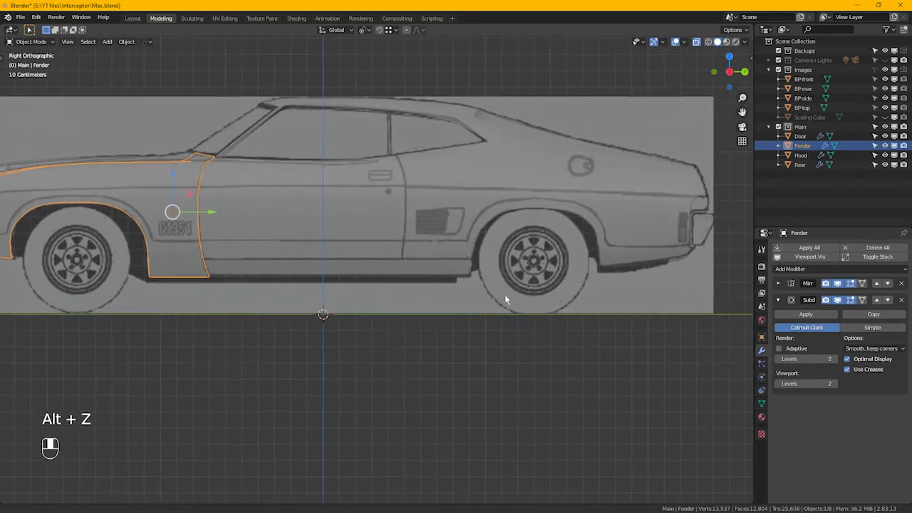
left_click_drag(131, 323, 619, 231)
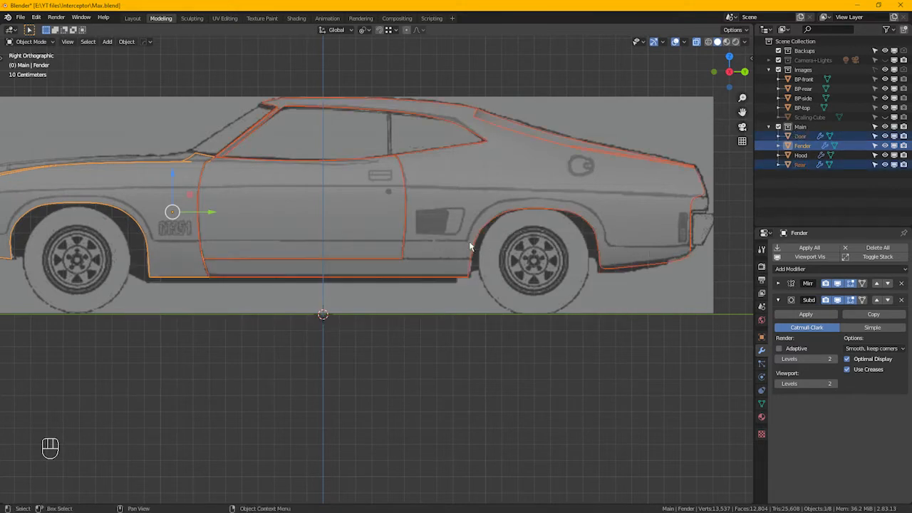
middle_click_drag(223, 251, 245, 256, "shift")
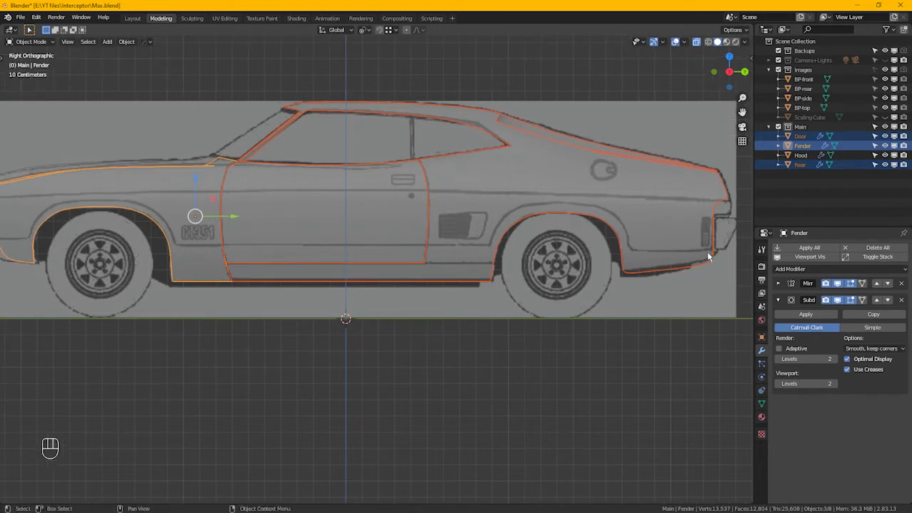
left_click_drag(0, 124, 559, 2)
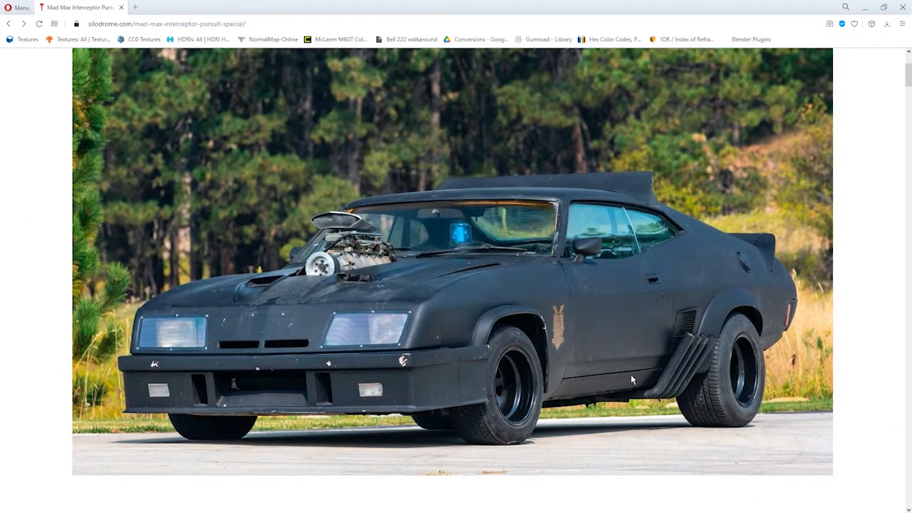
left_click_drag(614, 9, 0, 125)
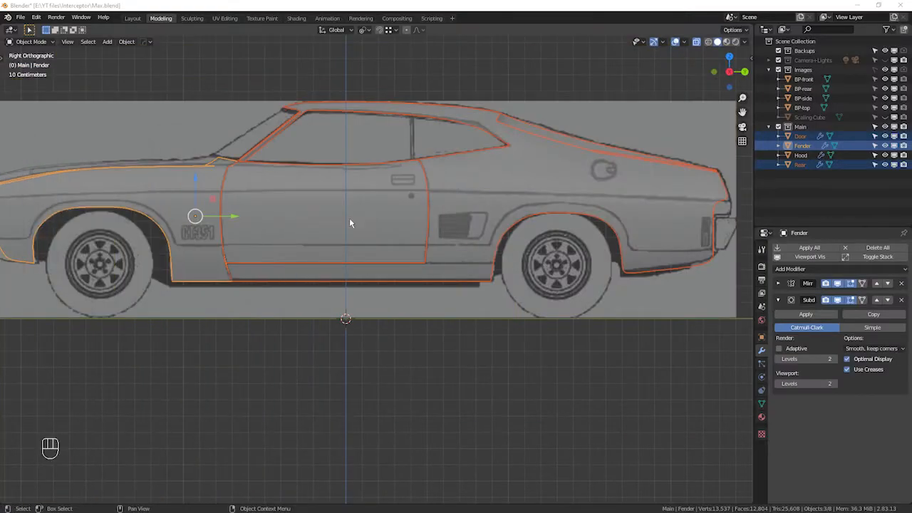
middle_click_drag(397, 270, 420, 284, "shift")
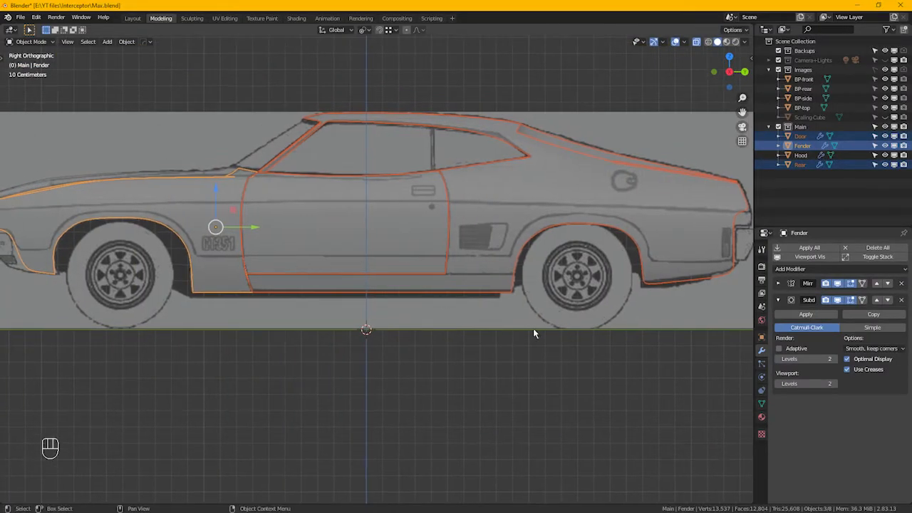
- Bevel the lower horizontal edge line across the fender, door and rear body with a 0.0165 m offset
key("Tab")
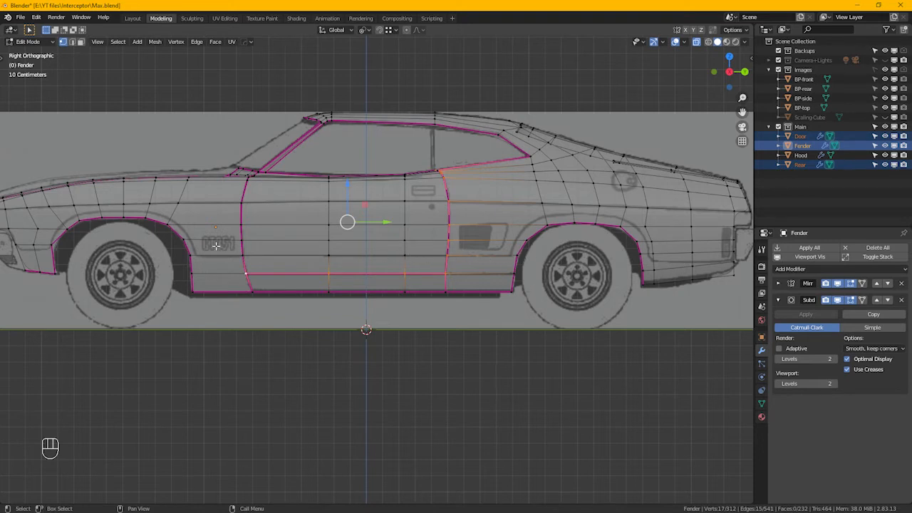
left_click_drag(186, 251, 744, 260)
middle_click_drag(630, 270, 586, 271, "shift")
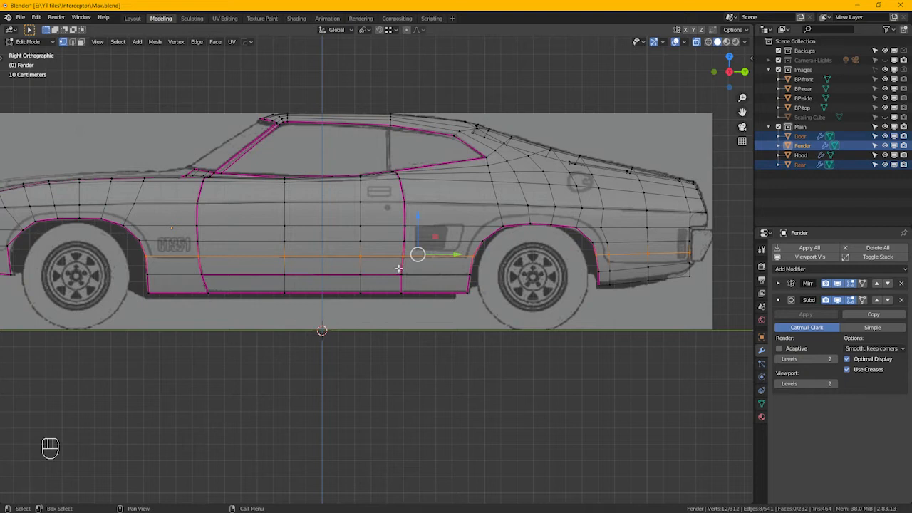
scroll(416, 272, "up", 2)
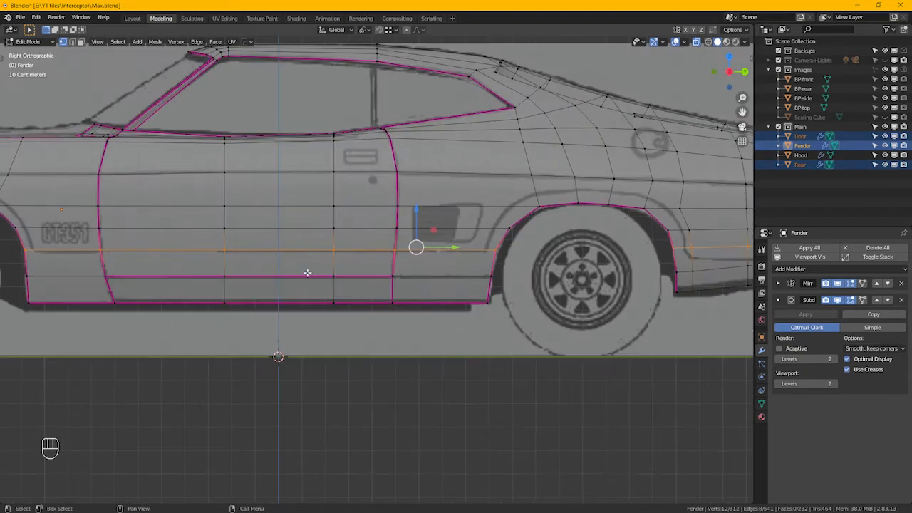
middle_click_drag(307, 270, 417, 278, "shift")
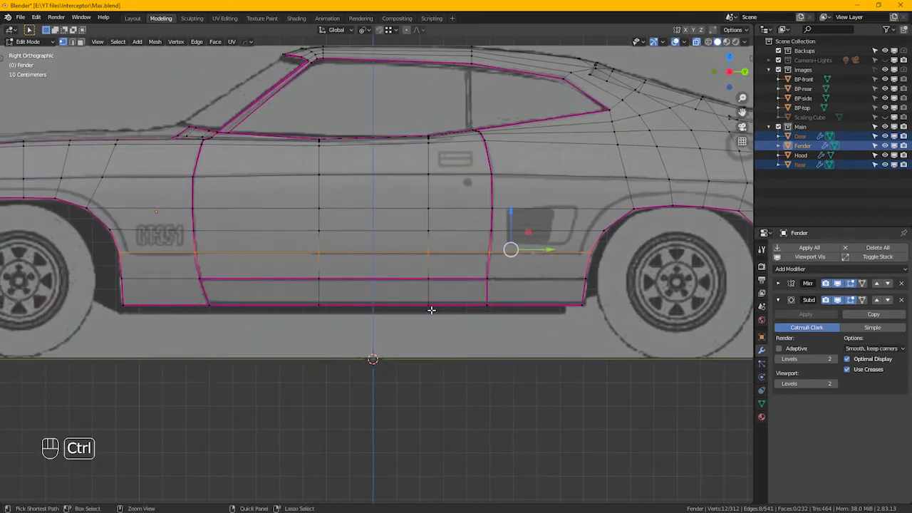
key("ctrl+b")
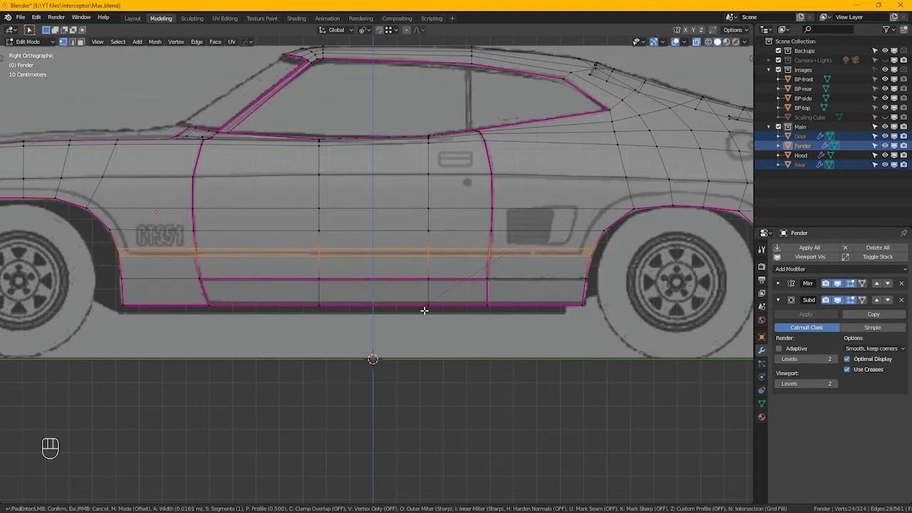
left_click(423, 310)
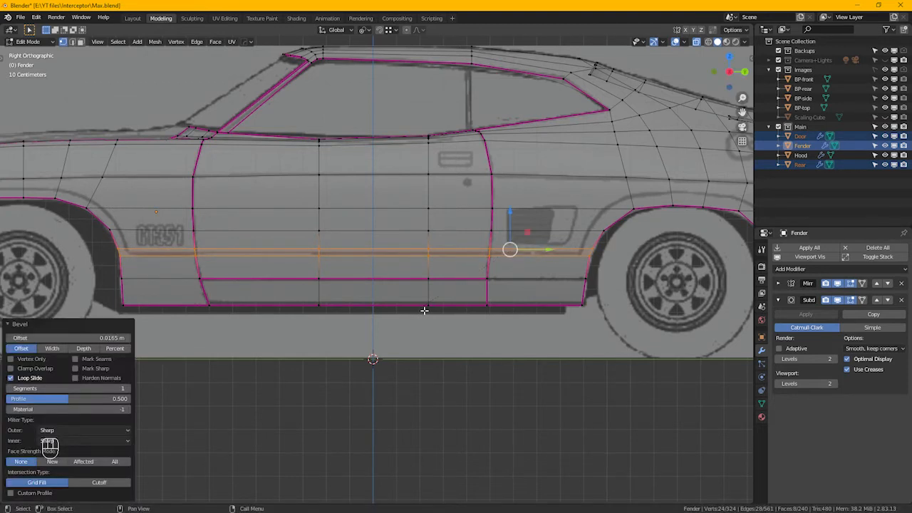
- Select the panel area below the bevel along the body, grow the selection once, and move it -0.009422 m along X
scroll(560, 301, "down", 3)
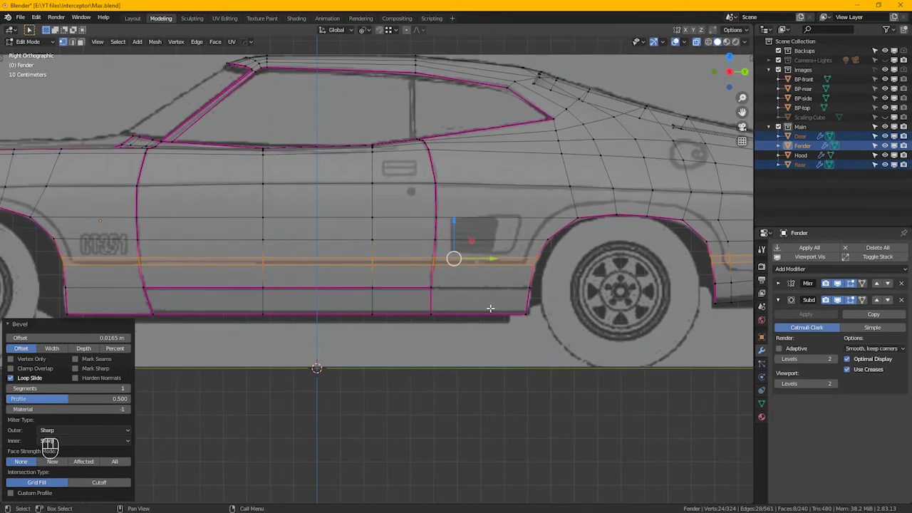
scroll(527, 318, "down", 1)
scroll(527, 319, "down", 3, "shift")
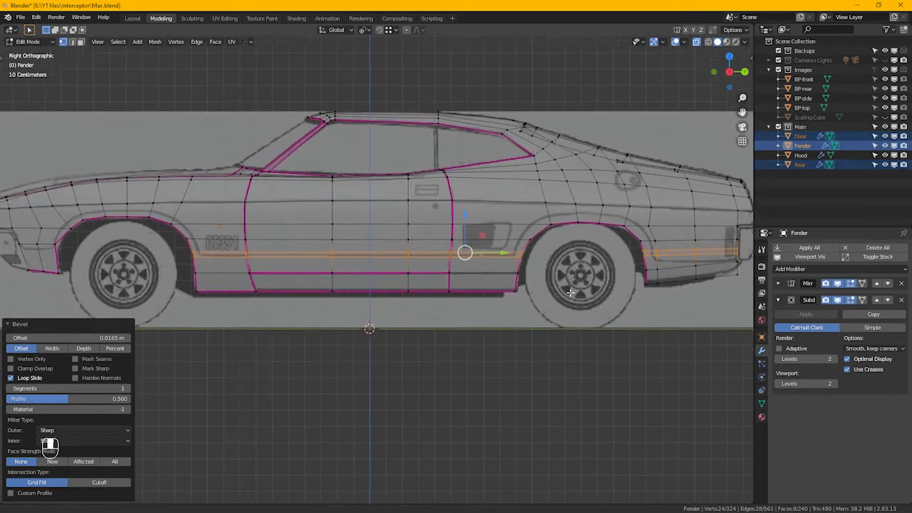
key("b")
left_click_drag(591, 331, 159, 235)
middle_click_drag(648, 280, 571, 281, "shift")
left_click_drag(514, 290, 696, 234, "shift")
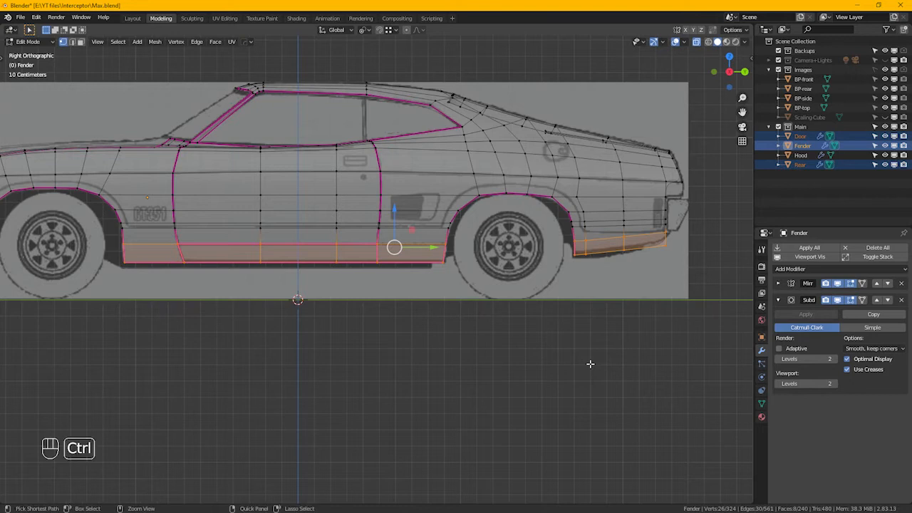
key("ctrl+KP_Add")
middle_click_drag(509, 255, 365, 264, "alt")
key("alt+z")
scroll(396, 236, "up", 3)
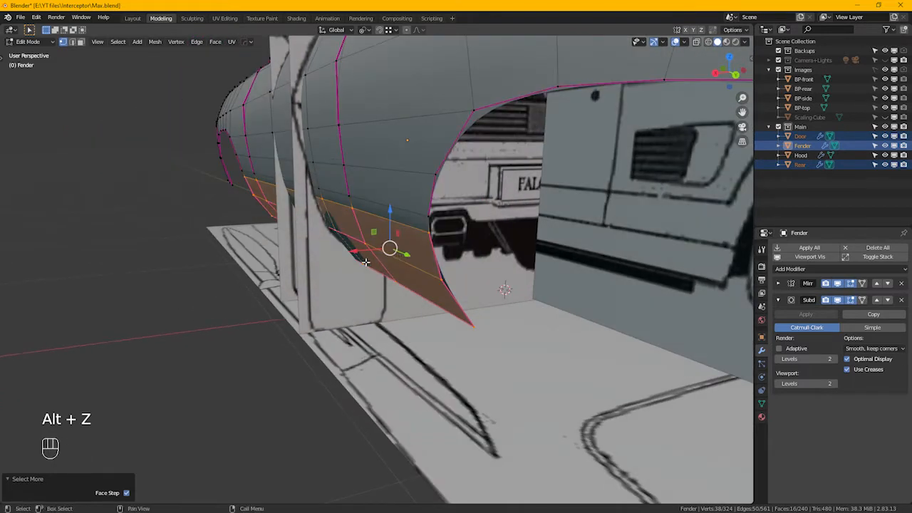
left_click_drag(360, 253, 366, 253)
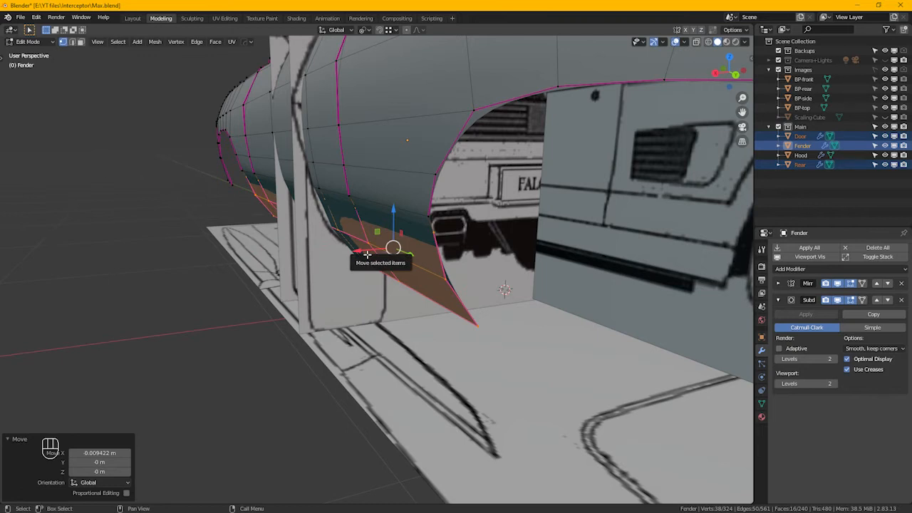
- Select both bevelled edge loops across the fender, door and rear body in edge select mode from the right view
key("KP_3")
key("alt+z")
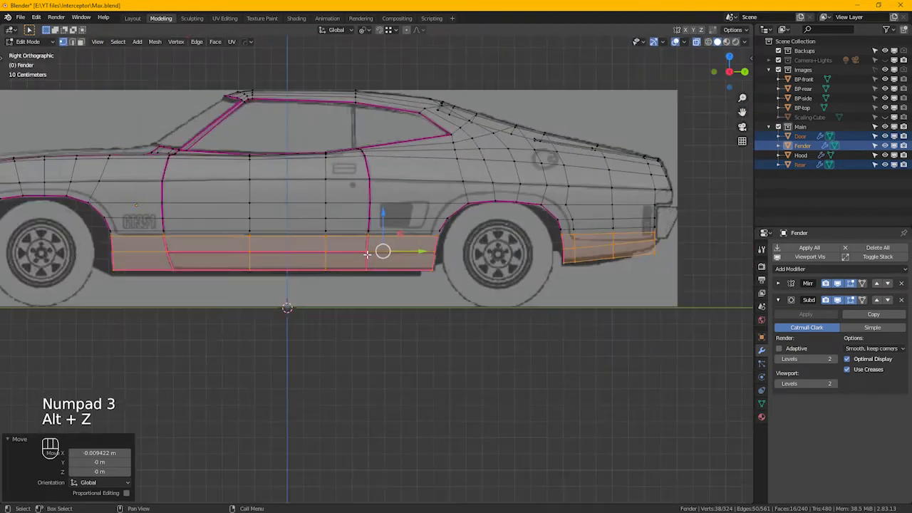
key("Tab")
key("Tab")
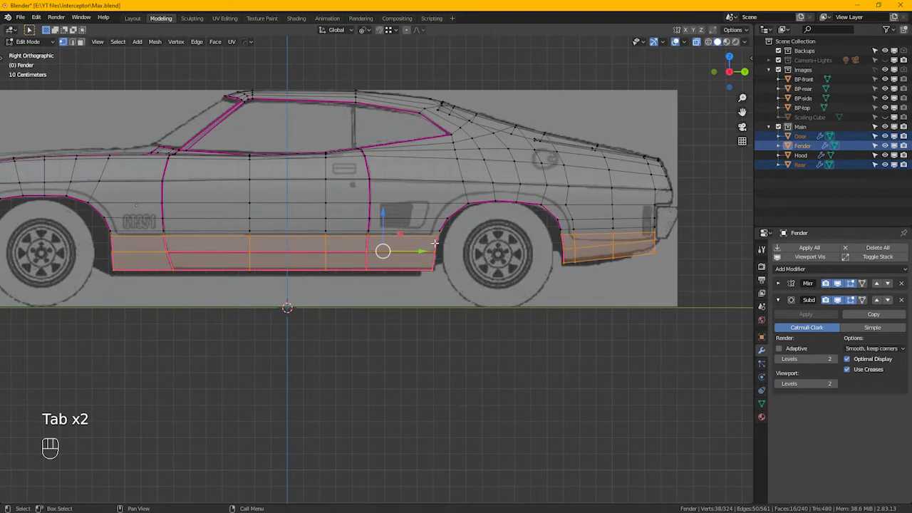
key("2")
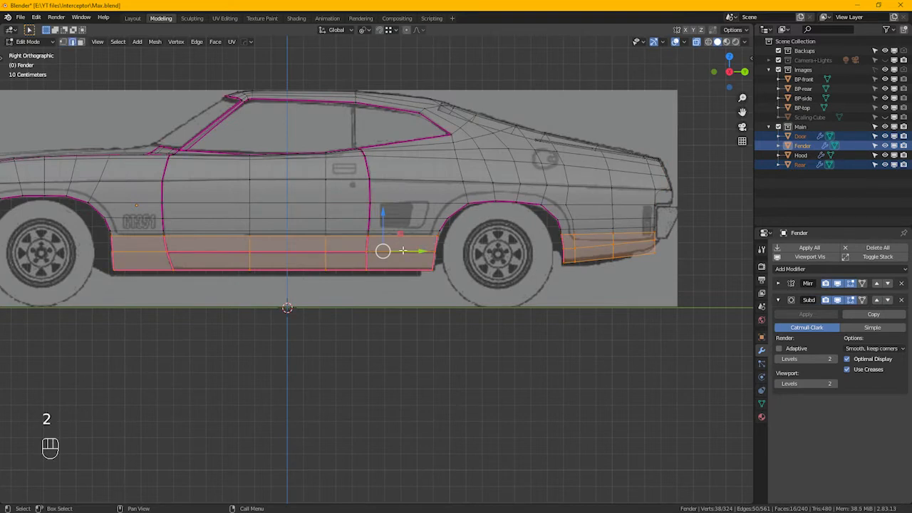
left_click(289, 241, "alt")
left_click(145, 242, "alt+shift")
left_click(394, 240, "alt+shift")
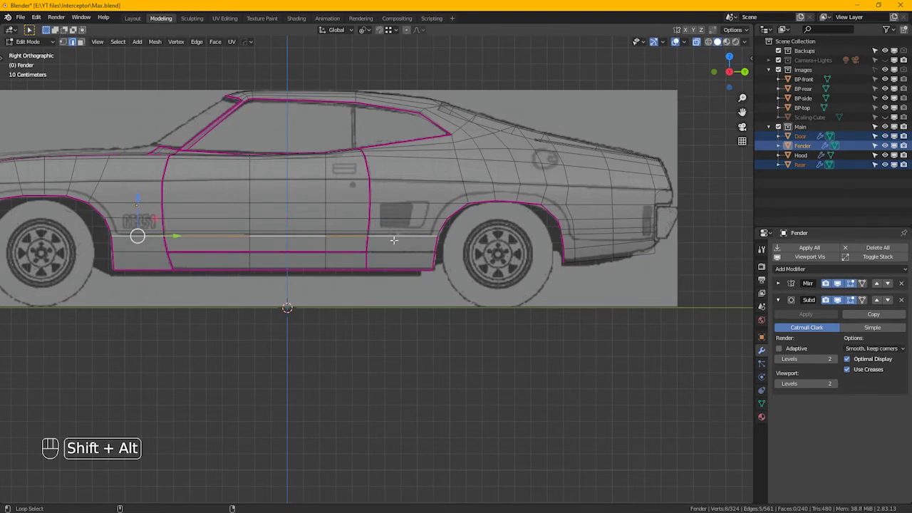
left_click(591, 236, "alt+shift")
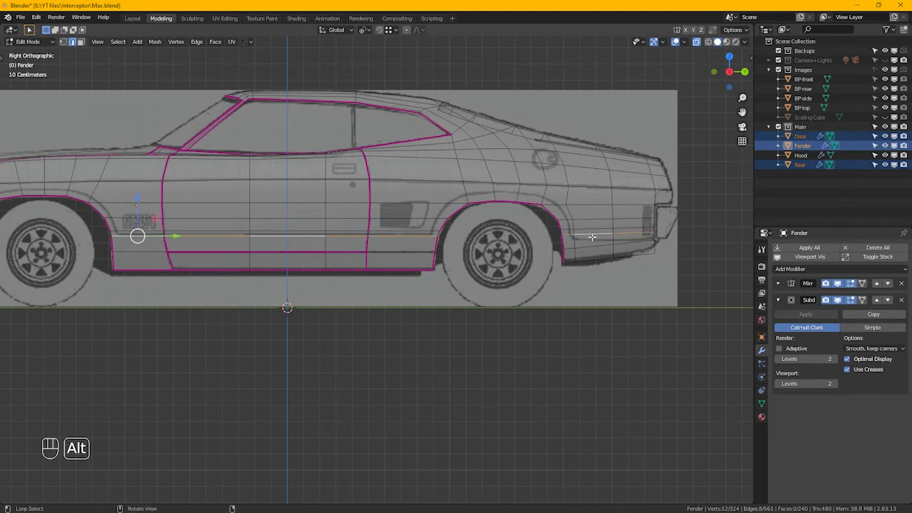
left_click(598, 228, "alt+shift")
left_click(413, 230, "alt+shift")
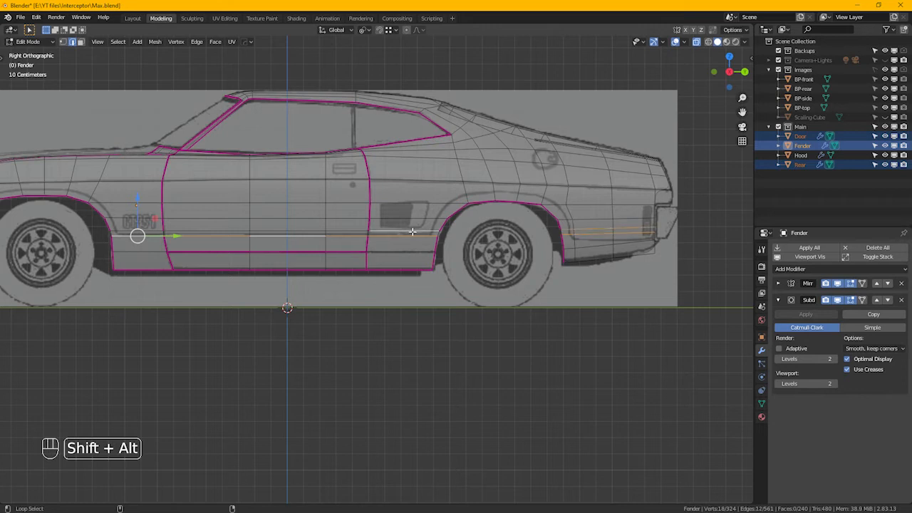
left_click(353, 231, "alt+shift")
left_click(137, 232, "alt+shift")
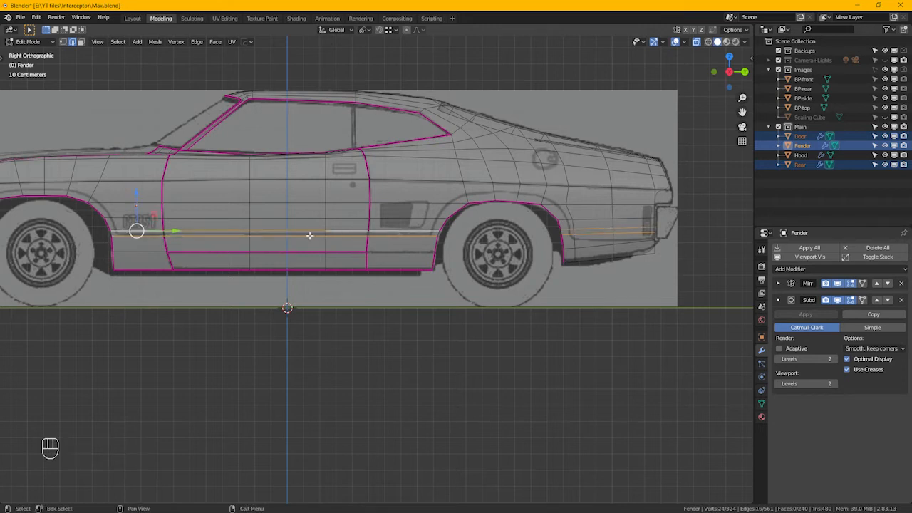
- Set the mean crease of the Fender's two bevelled edge loops to 1 and return to Object Mode
scroll(303, 236, "down", 1)
middle_click_drag(389, 238, 344, 254, "alt")
scroll(363, 224, "up", 5)
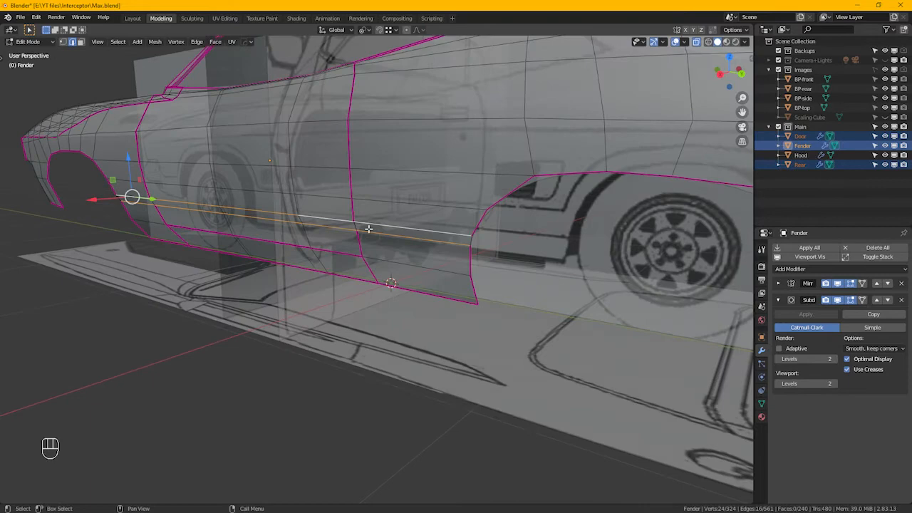
key("alt+z")
scroll(439, 247, "up", 2)
middle_click_drag(440, 246, 381, 276, "alt")
key("n")
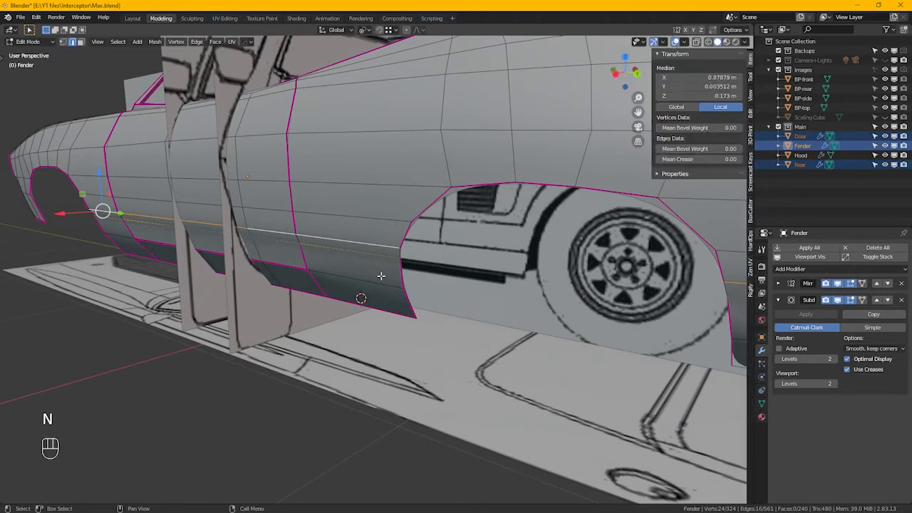
left_click(681, 160)
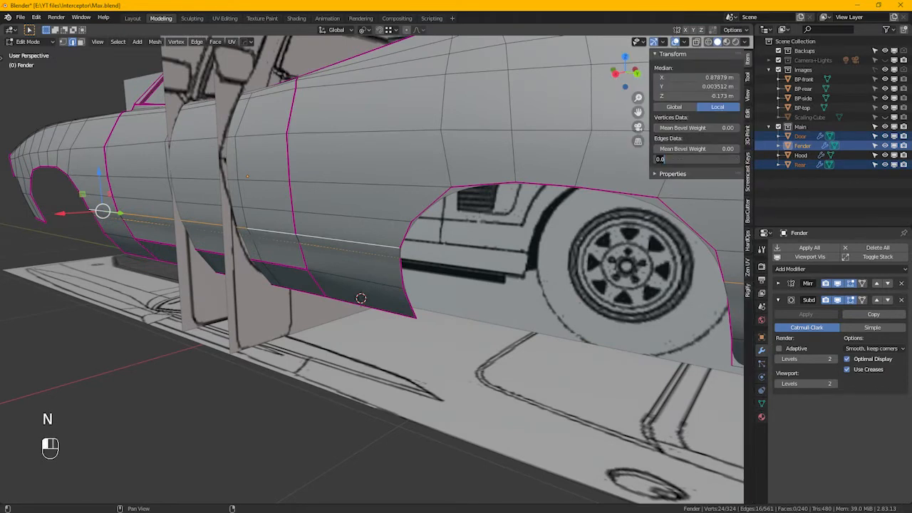
type("1")
key("Return")
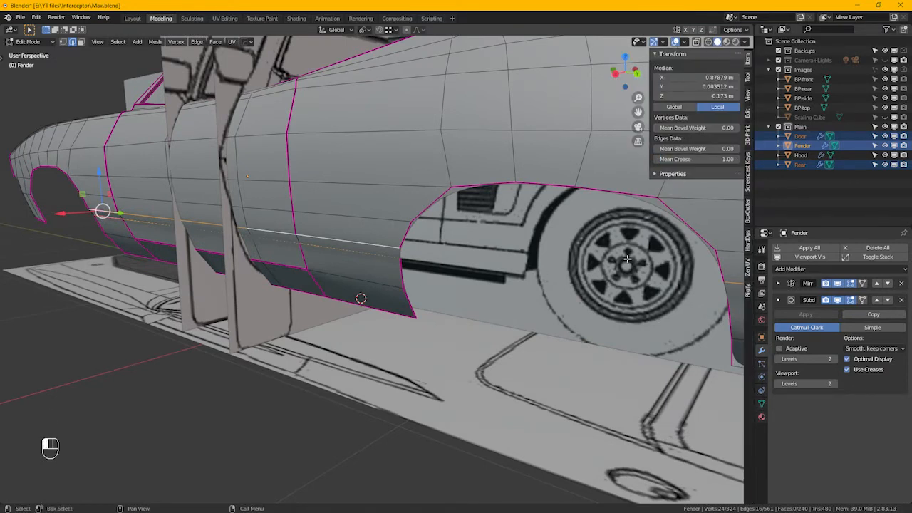
middle_click_drag(534, 289, 499, 301)
key("alt+z")
key("alt+z")
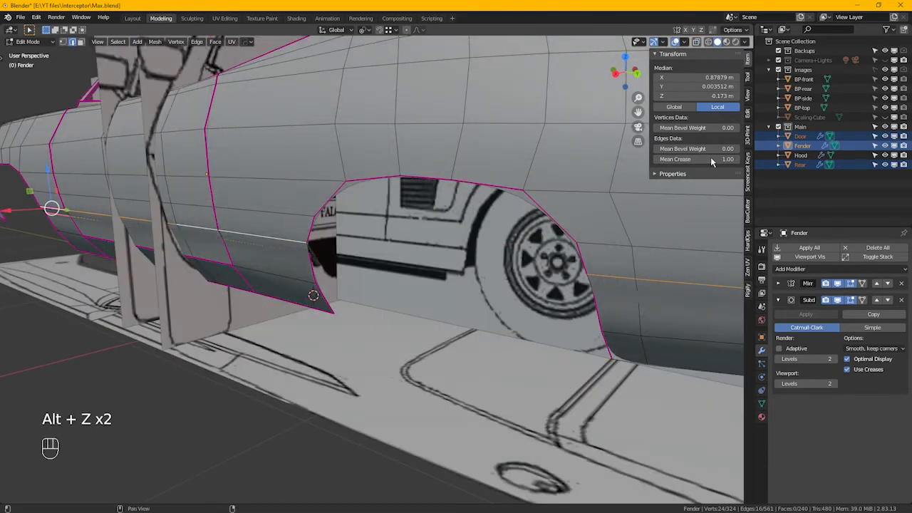
key("Tab")
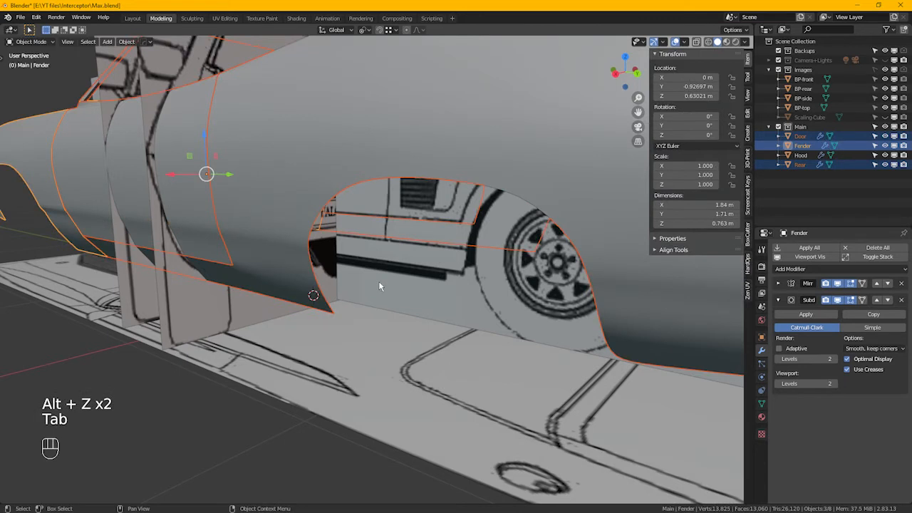
- Set the mean crease of the Rear object's bevelled edge loops to 1
left_click(613, 305)
key("Tab")
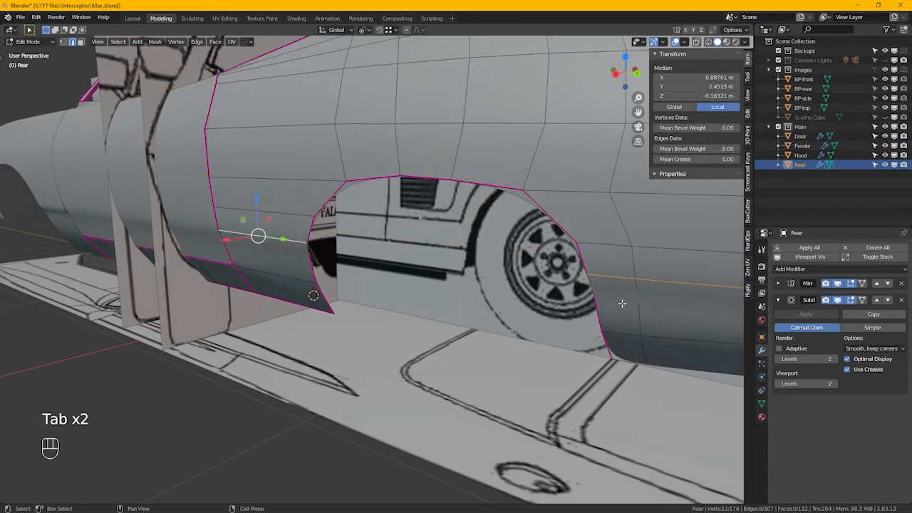
left_click(691, 160)
type("1")
key("Return")
key("Tab")
- Set the mean crease of the Door object's bevelled edge loops to 1
left_click(206, 238)
key("Tab")
left_click(703, 161)
type("1")
key("Return")
key("Tab")
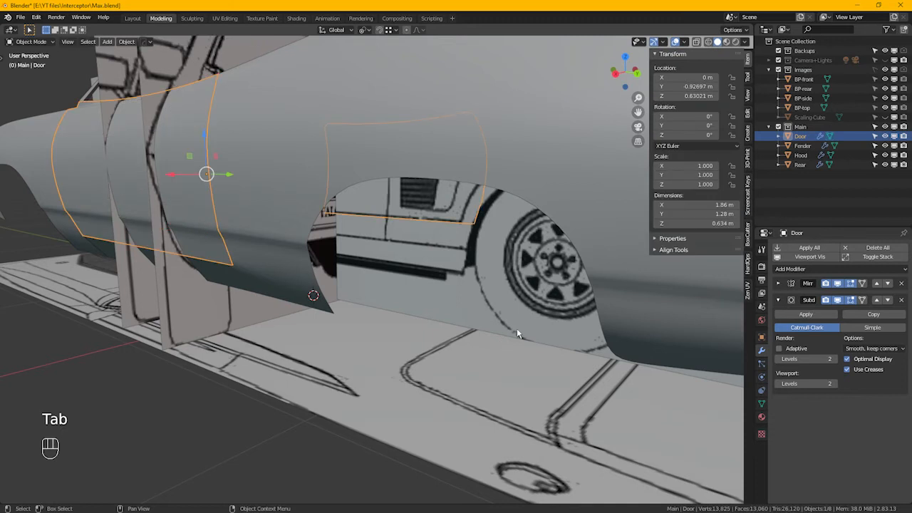
- Deselect everything and examine the bevelled line along the car's side in perspective
scroll(517, 329, "down", 5)
left_click(420, 354)
middle_click_drag(393, 354, 414, 339, "alt")
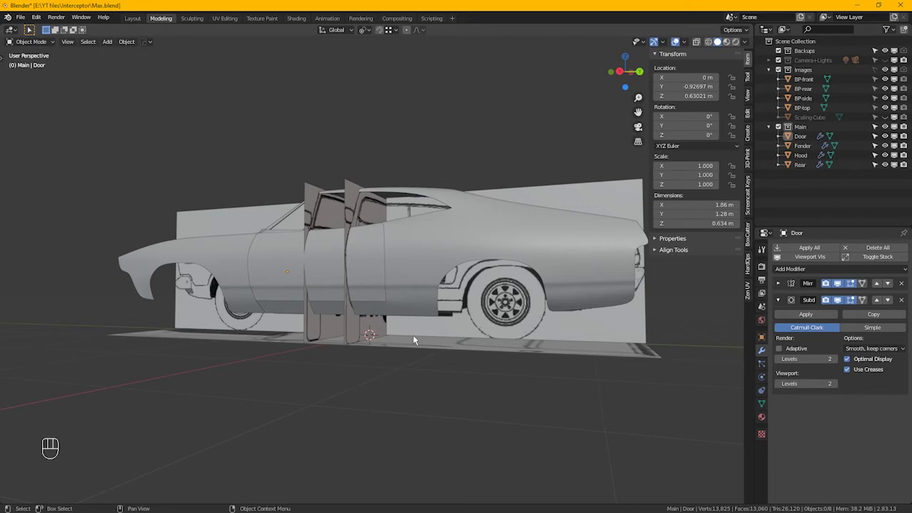
middle_click_drag(413, 308, 362, 342, "alt")
key("Tab")
scroll(269, 379, "up", 4)
key("Tab")
- Set the mean crease to 1 on the Fender's short edges between the bevelled loops, at the door seam and wheel arch
left_click(269, 361)
key("Tab")
scroll(343, 348, "up", 5)
left_click(395, 281)
scroll(399, 292, "down", 4)
left_click(178, 302, "shift")
left_click_drag(676, 160, 690, 160)
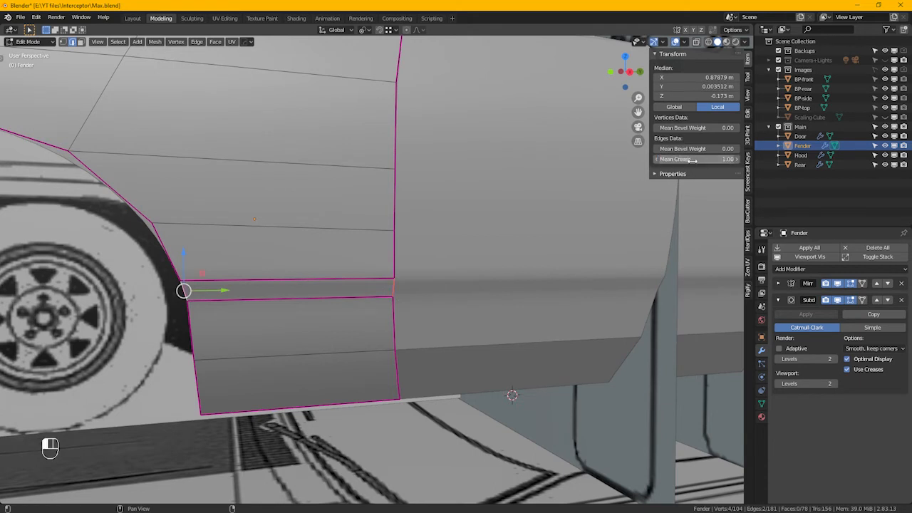
- Set the crease to 1 on the Door's short edges between the bevelled loops, at the fender seam and the rear seam
key("Tab")
left_click(476, 289)
key("Tab")
left_click(394, 288)
middle_click_drag(624, 302, 520, 288, "shift")
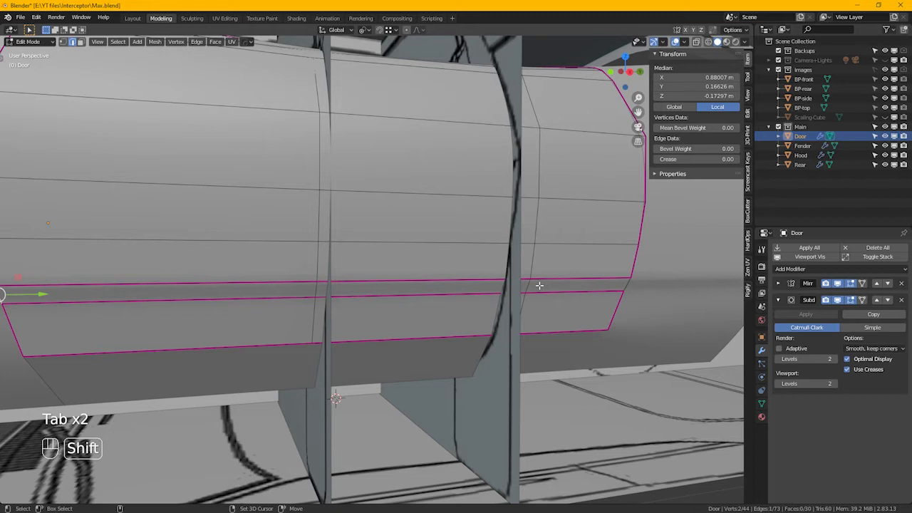
left_click(627, 286, "shift")
left_click(696, 161)
type("1")
key("Return")
scroll(673, 251, "down", 2)
- Set the mean crease to 1 on the Rear object's short edges between the bevelled loops, at the door seam and both wheel arch sides
key("Tab")
middle_click_drag(696, 290, 359, 305, "shift")
left_click(226, 275)
key("Tab")
scroll(189, 300, "up", 4)
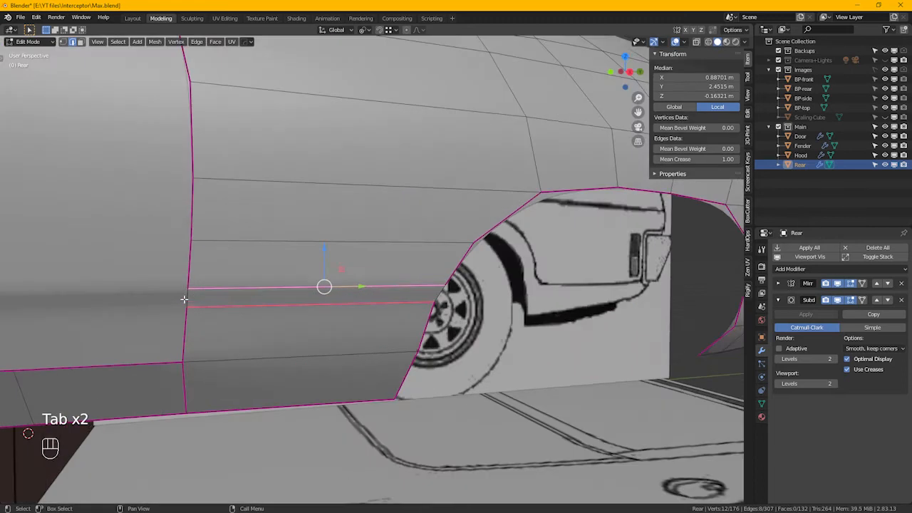
left_click(191, 299)
left_click(443, 293, "shift")
middle_click_drag(702, 336, 375, 330)
left_click(661, 268, "shift")
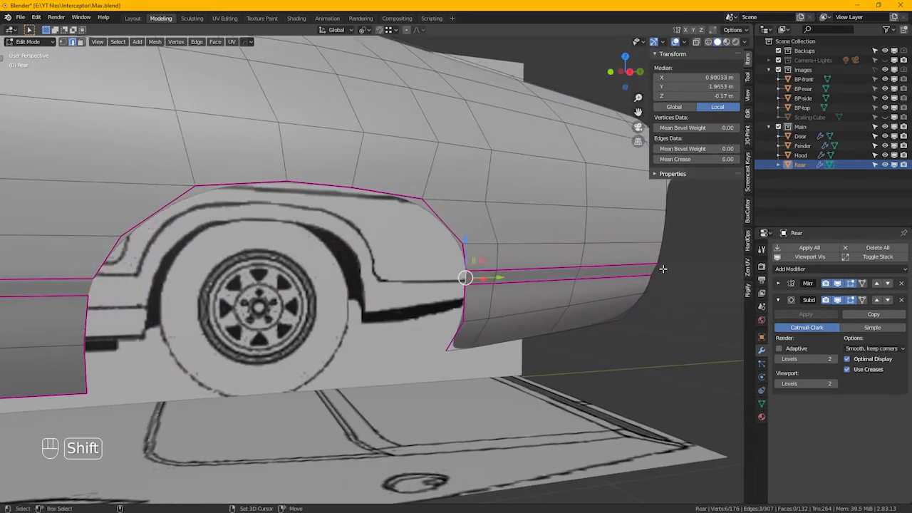
left_click(719, 161)
type("1")
key("Return")
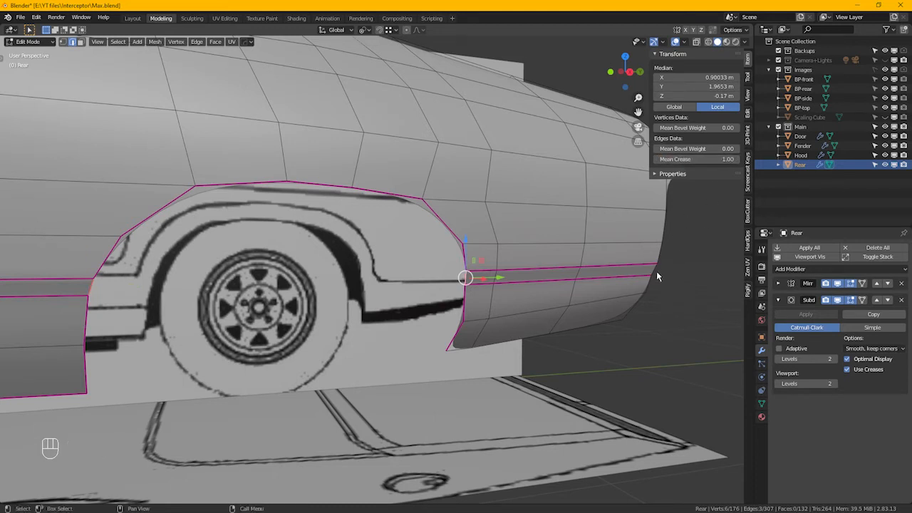
- In right side view, extrude the Rear's tail edge above the bumper about 0.1 m backwards to the blueprint outline
scroll(663, 291, "down", 3)
middle_click_drag(570, 291, 470, 283, "alt")
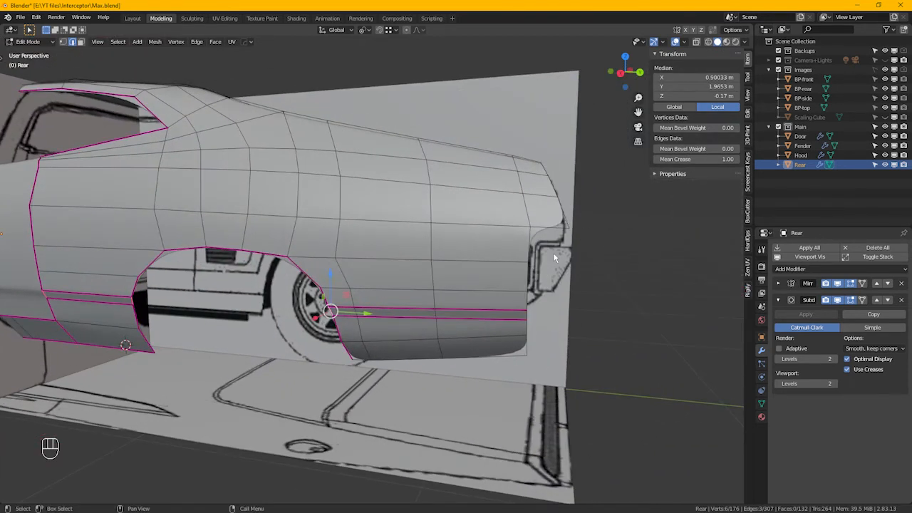
key("KP_3")
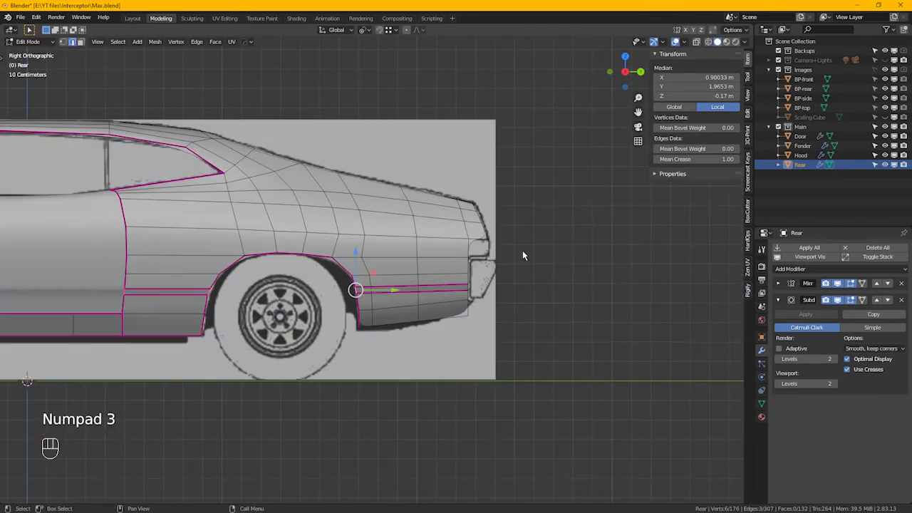
scroll(463, 249, "up", 3)
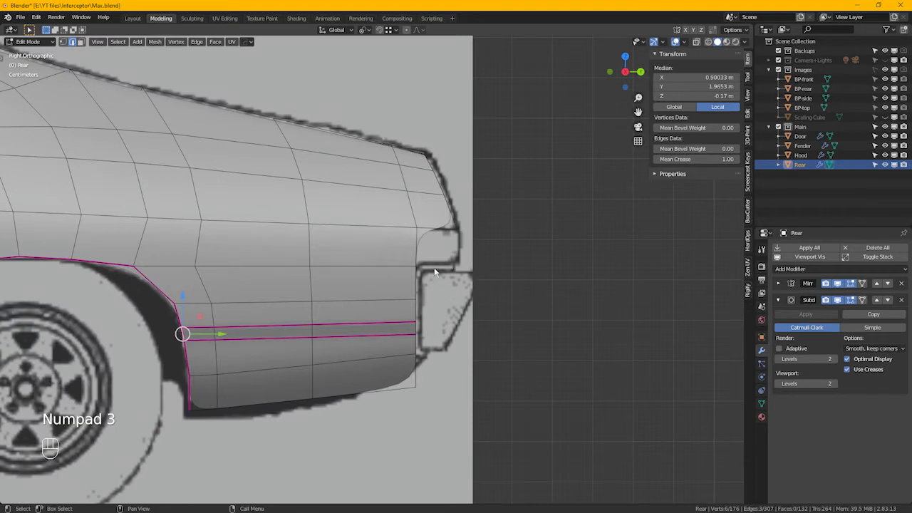
scroll(444, 244, "up", 2)
scroll(447, 245, "up", 1)
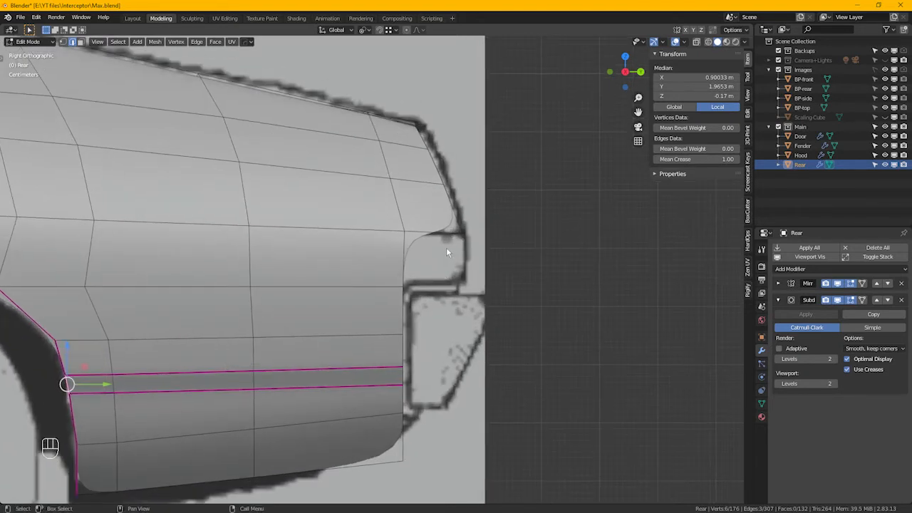
scroll(446, 247, "down", 6)
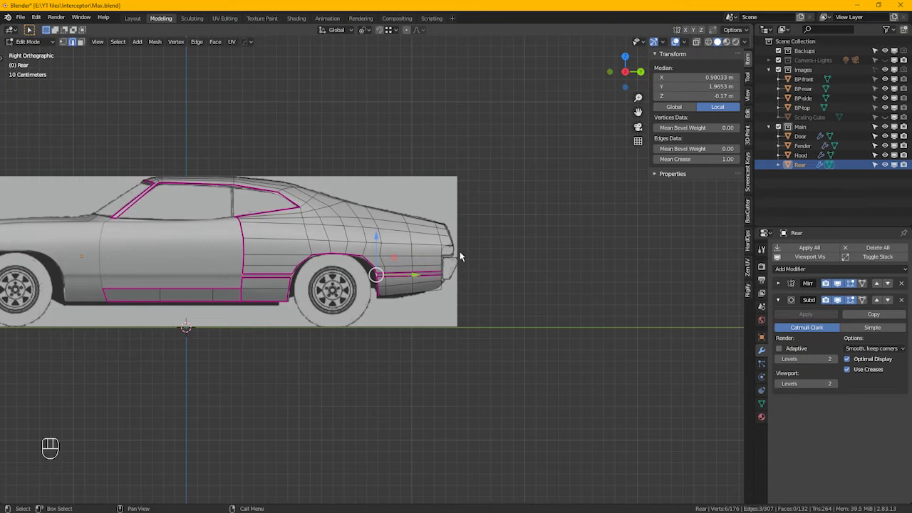
scroll(459, 251, "up", 4)
scroll(424, 260, "up", 4)
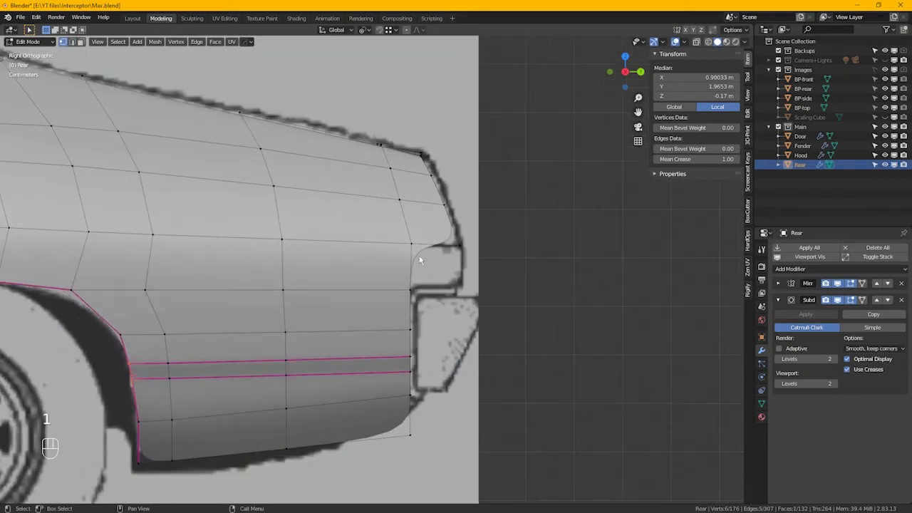
left_click(419, 294)
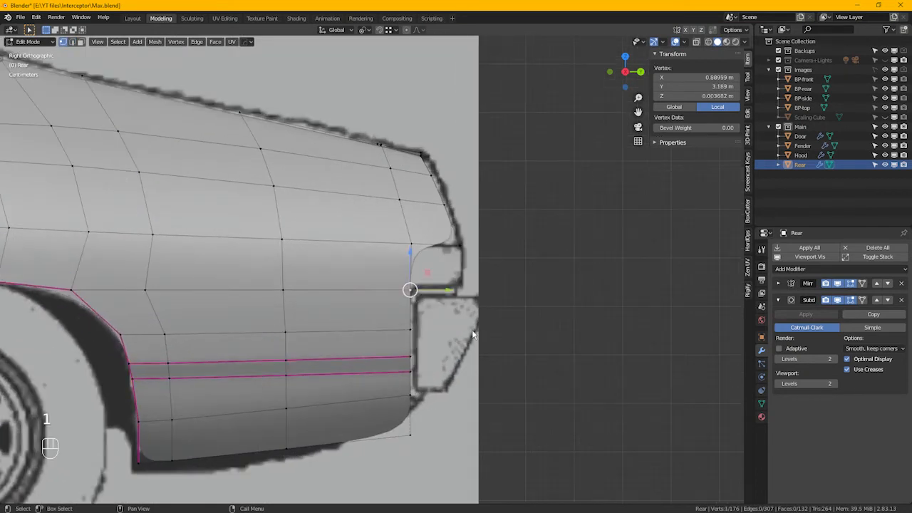
left_click(416, 249, "ctrl")
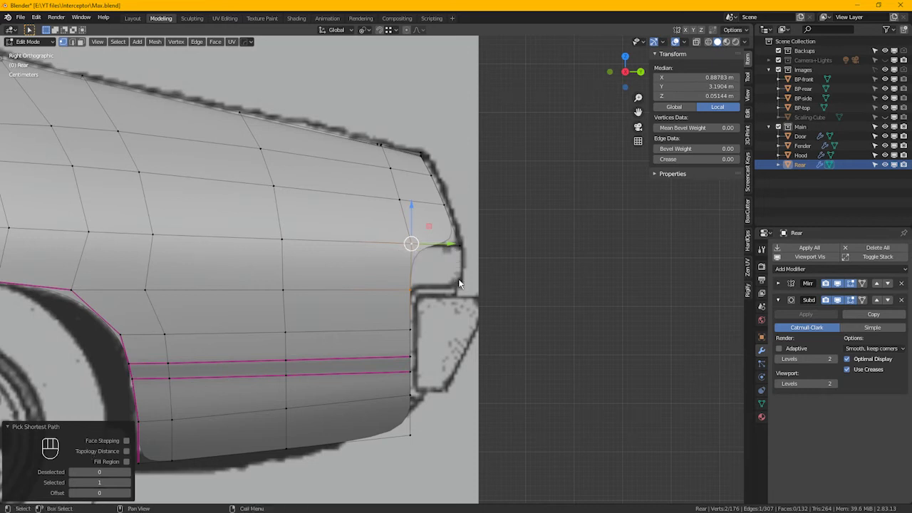
key("e")
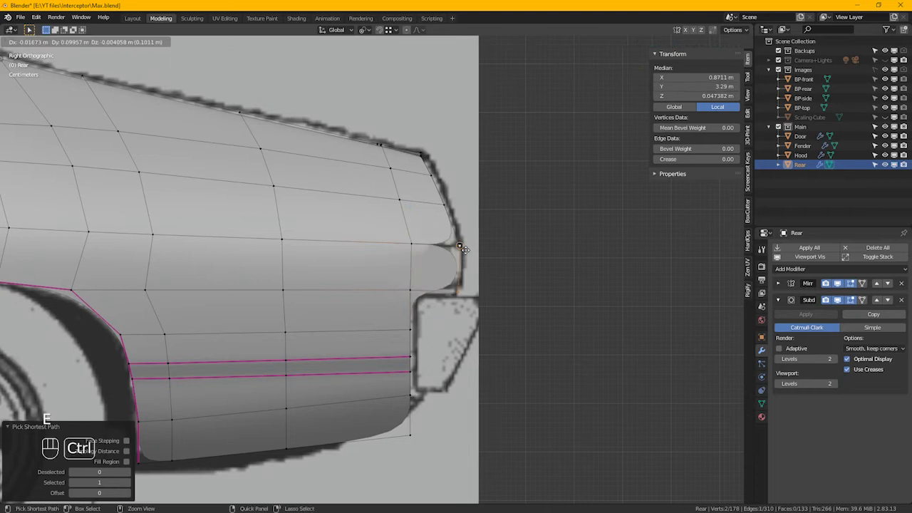
left_click(461, 251, "ctrl")
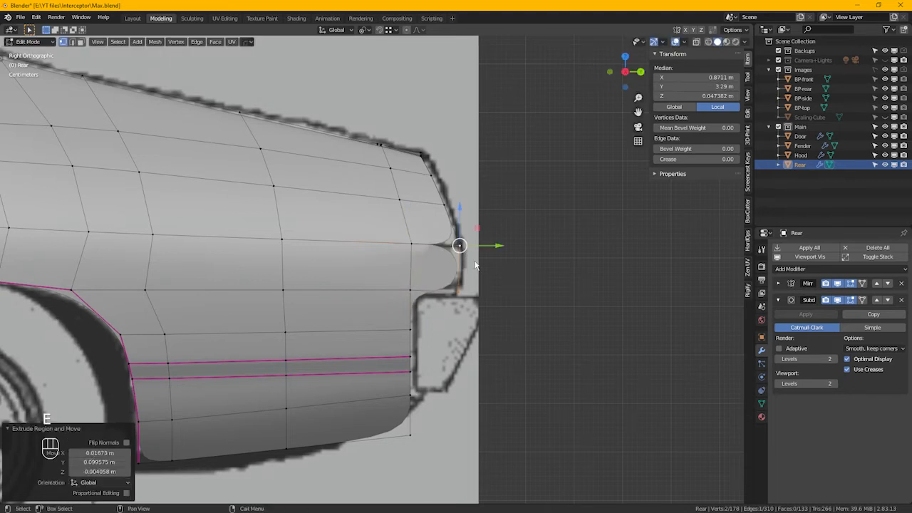
- Merge by distance the overlapping vertices at the upper rear corner of the extruded tail section
key("alt+z")
left_click_drag(488, 267, 452, 247)
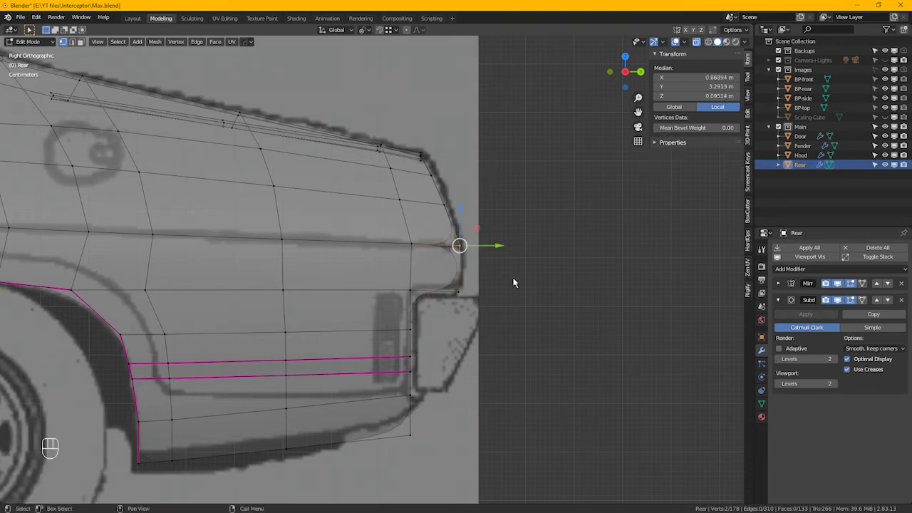
key("m")
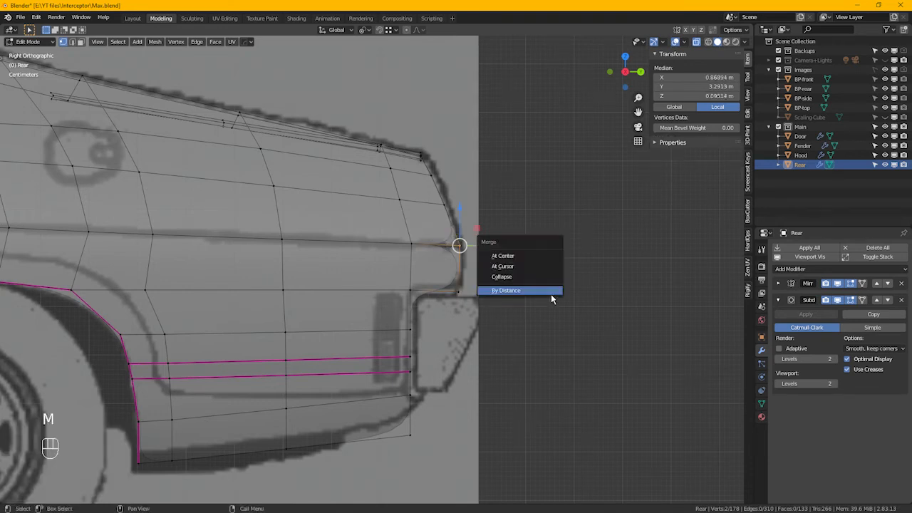
left_click(518, 293)
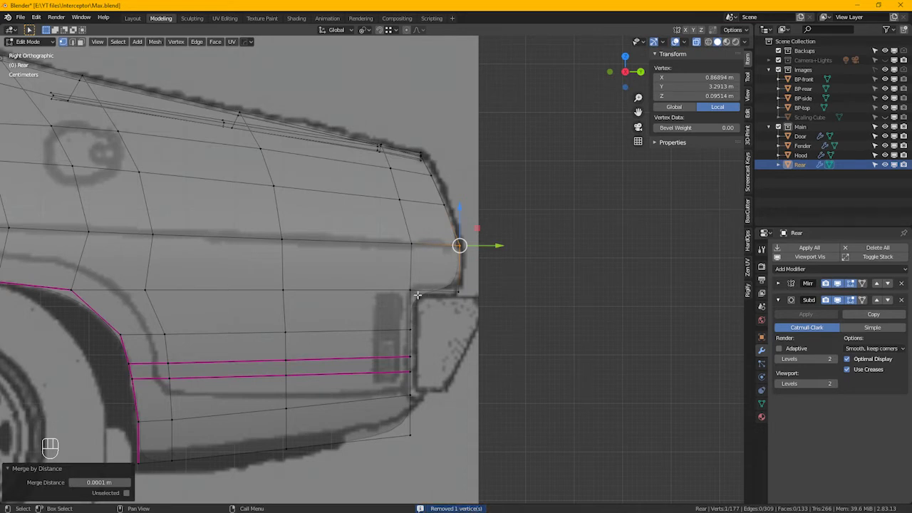
- Set the mean crease to 1 on the Rear's lower edge behind the wheel arch
scroll(417, 295, "down", 4)
scroll(403, 381, "up", 2)
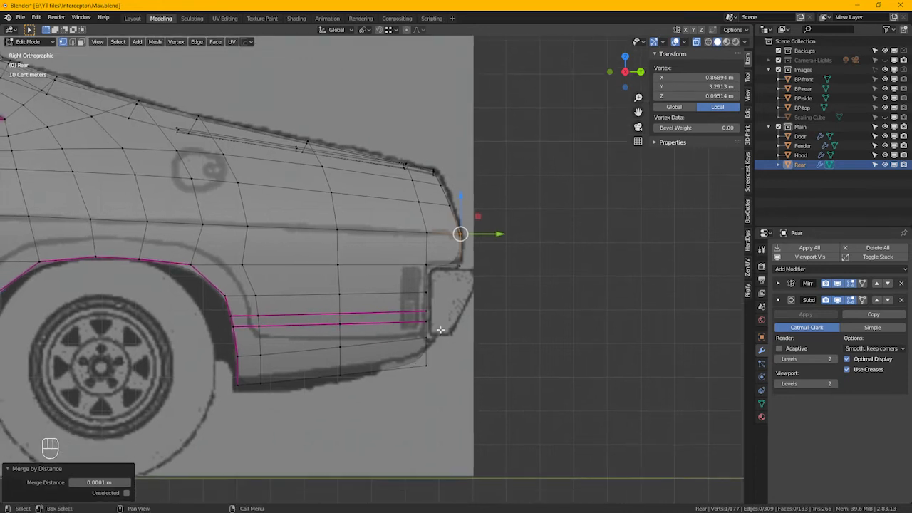
left_click(425, 365)
middle_click_drag(427, 366, 530, 453, "alt")
key("alt+z")
left_click(355, 398, "alt")
middle_click_drag(441, 419, 492, 408, "alt")
left_click(694, 158)
type("1")
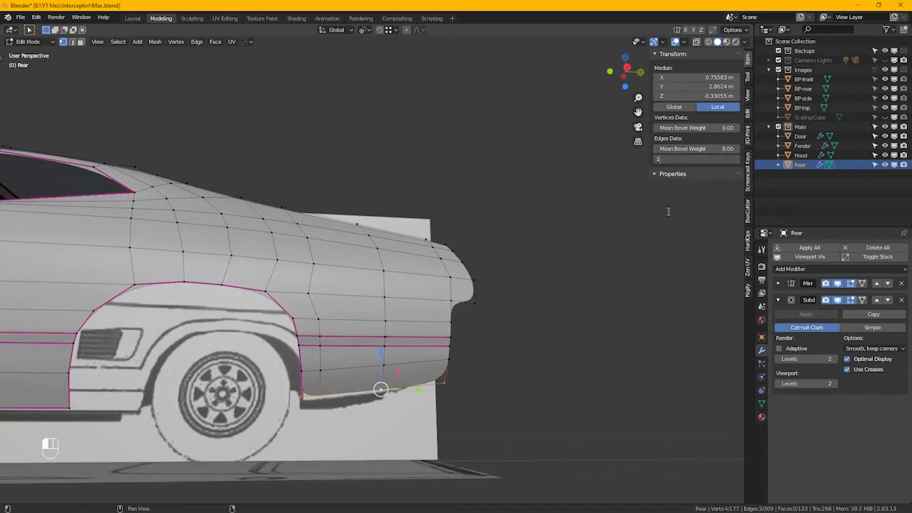
key("Return")
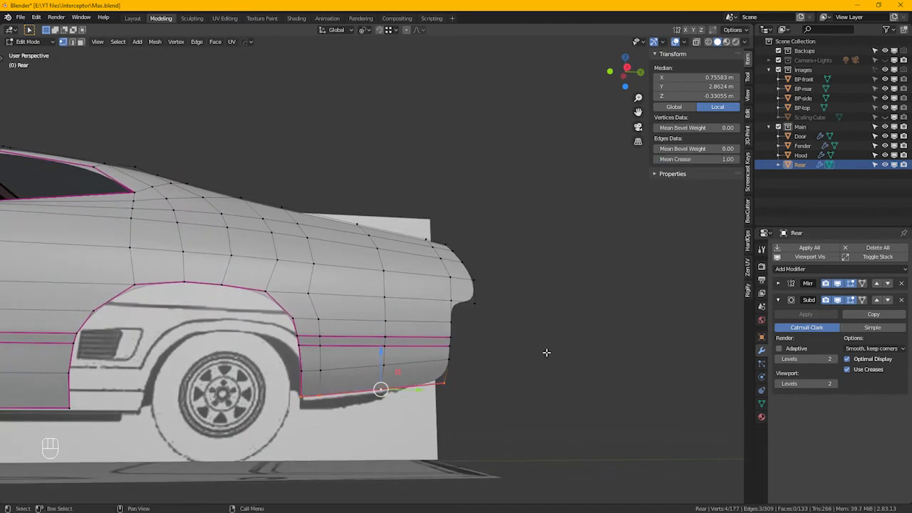
- In back view, raise the lower rear vertex of the extruded tail section about 0.005 m along Z
key("Tab")
middle_click_drag(529, 354, 481, 356, "alt")
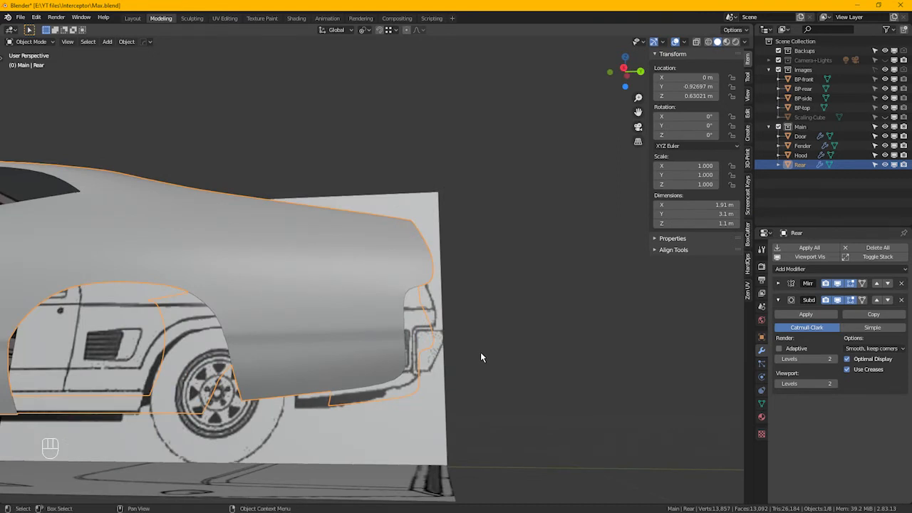
key("Tab")
middle_click_drag(434, 377, 396, 362, "alt")
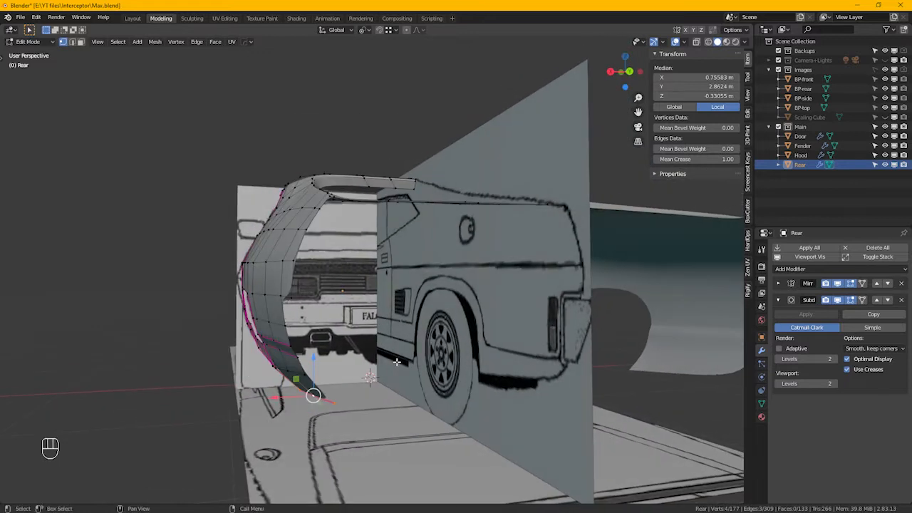
key("ctrl+KP_1")
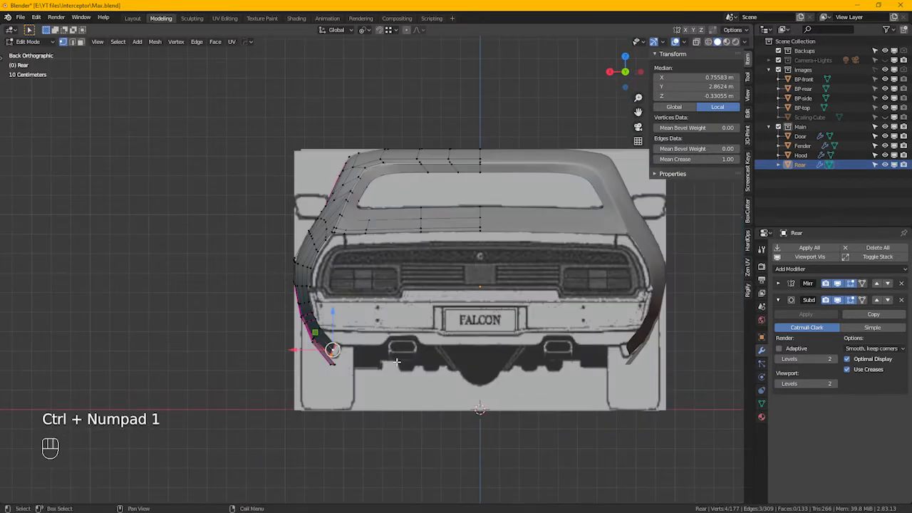
scroll(326, 267, "up", 5)
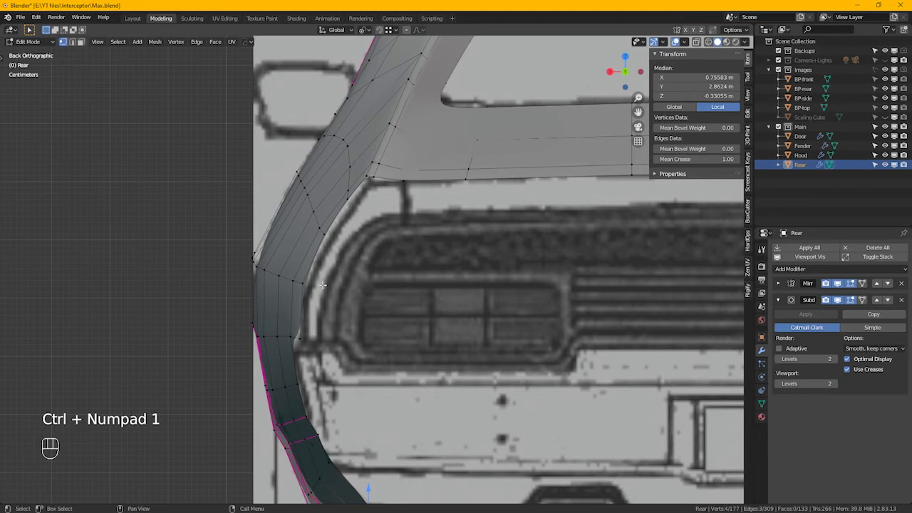
scroll(317, 313, "up", 2)
scroll(305, 350, "up", 2)
left_click(310, 344)
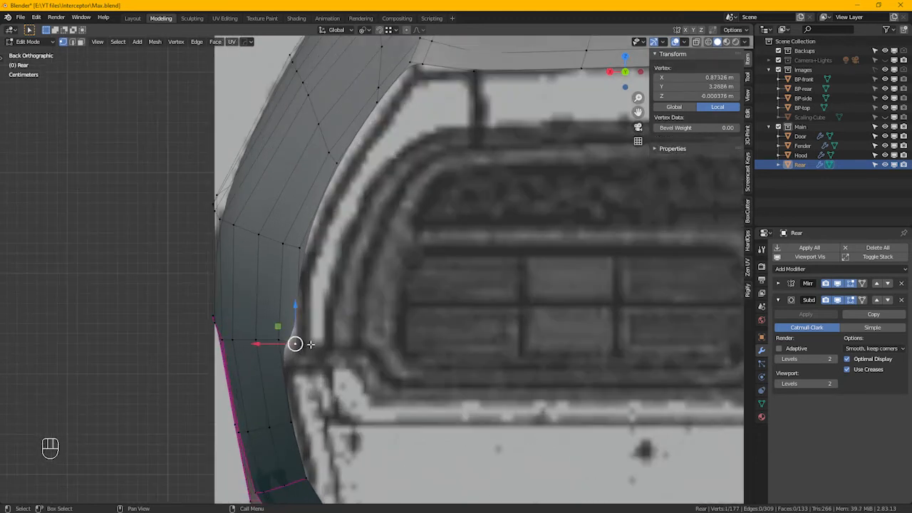
key("g")
key("z")
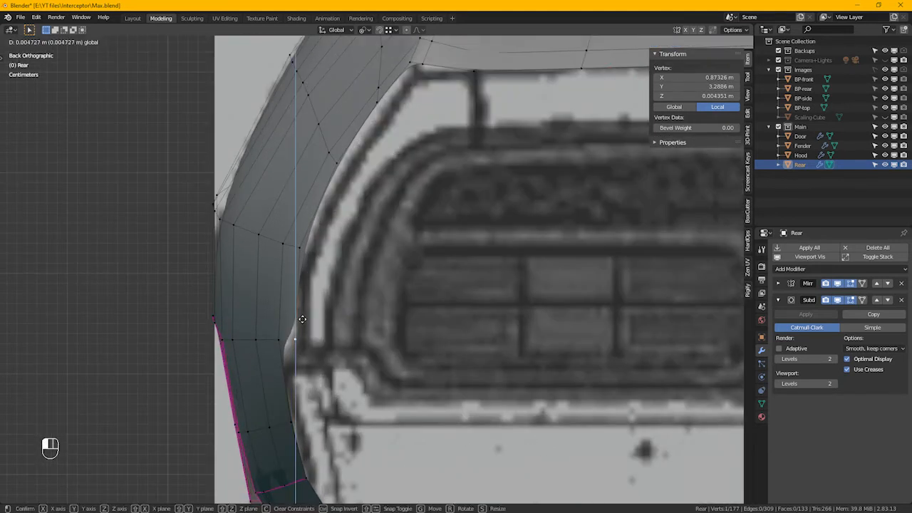
left_click(302, 318)
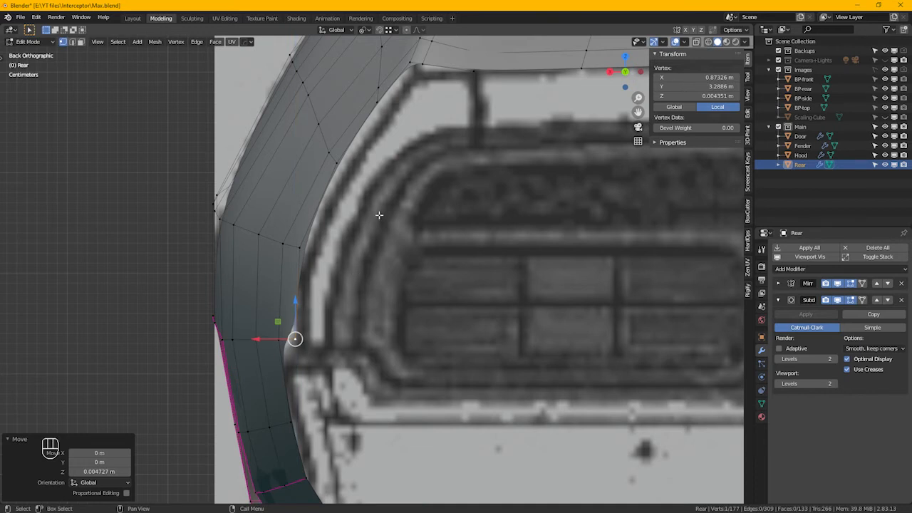
- Lower the tail section's upper corner vertex about 0.002 m and the rear edge vertex above it slightly, along Z
left_click(346, 167)
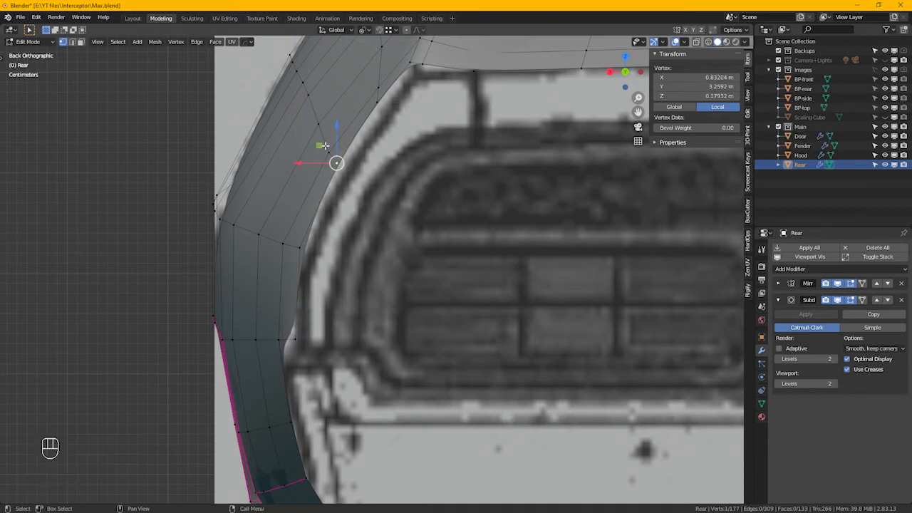
left_click_drag(340, 135, 322, 166)
left_click(308, 251)
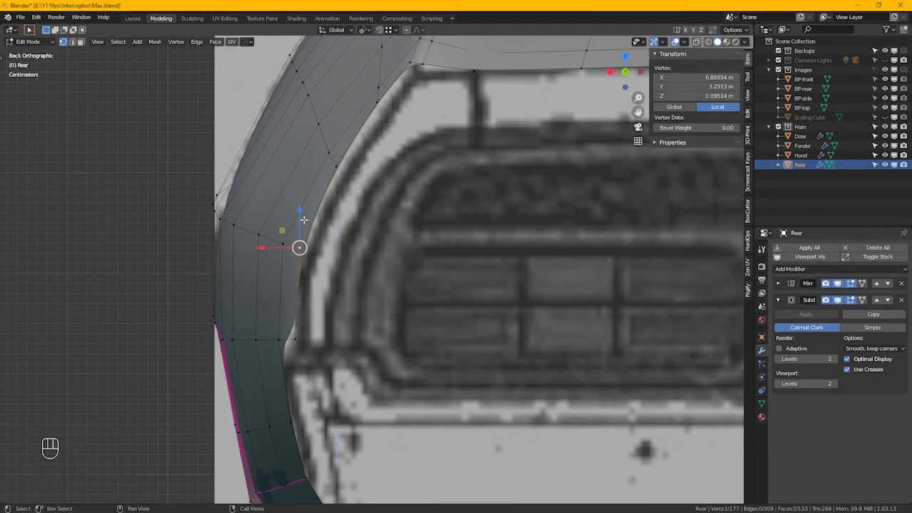
left_click_drag(300, 214, 366, 224)
- Shift the two vertices just below the trunk corner slightly inward to follow the tail outline of the rear blueprint
scroll(366, 224, "down", 3)
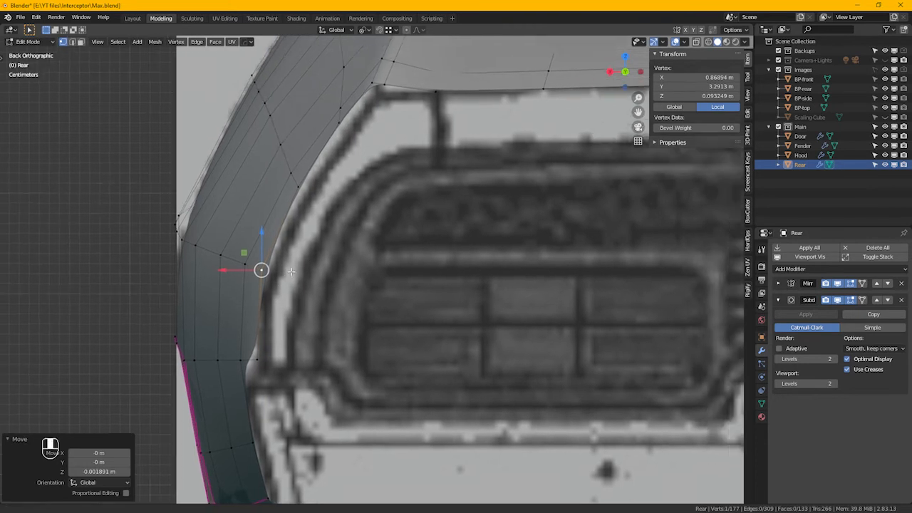
scroll(460, 263, "up", 2)
middle_click_drag(460, 263, 463, 270, "shift")
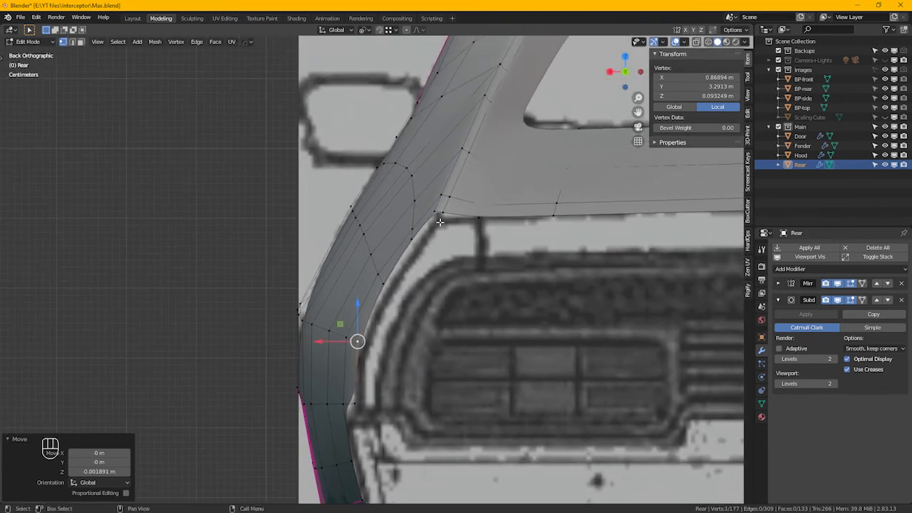
middle_click_drag(480, 331, 433, 291, "shift")
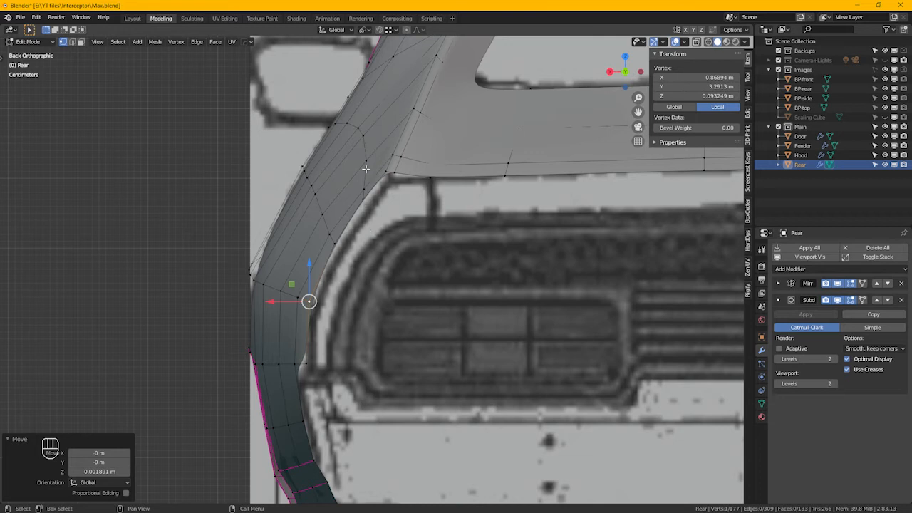
left_click_drag(364, 156, 373, 243)
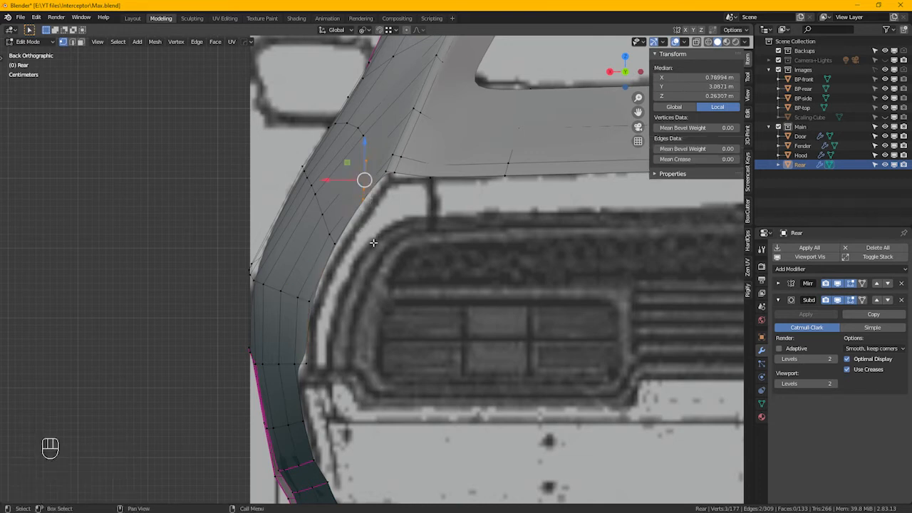
left_click_drag(341, 183, 345, 165)
- Move the three vertices in the next row down, beside the upper taillight outline, about 0.001 m inward along X
left_click(368, 162)
left_click_drag(324, 227, 301, 232)
left_click(321, 208, "shift")
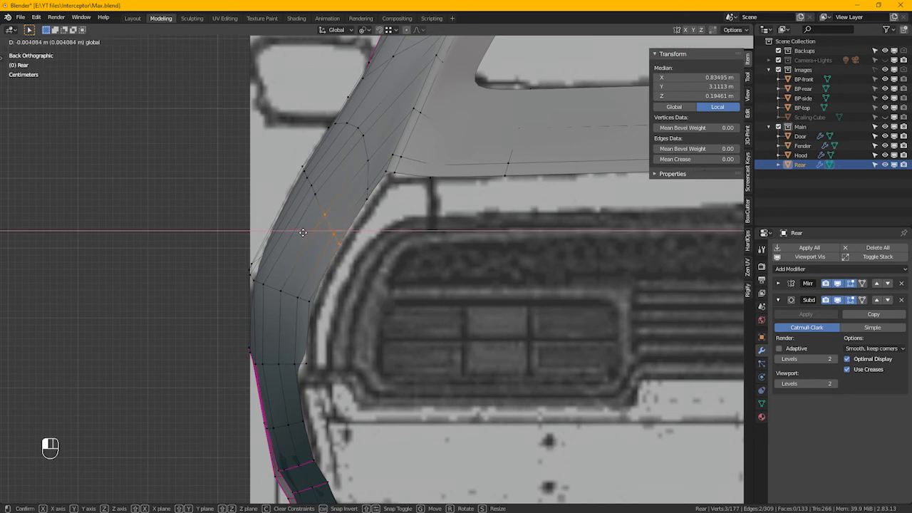
left_click_drag(301, 232, 300, 232)
scroll(371, 265, "down", 2)
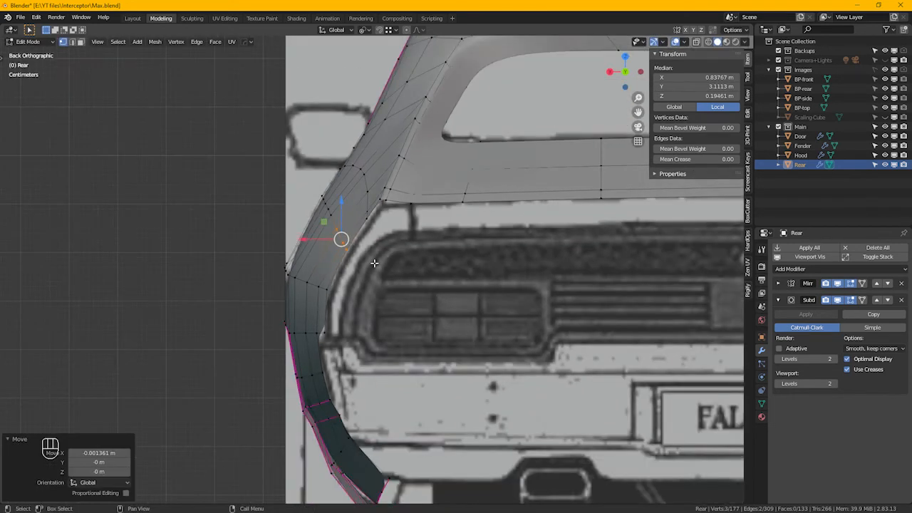
- Turn off the viewport display of the Rear panel's Subdivision modifier
middle_click_drag(366, 273, 448, 274, "alt")
scroll(448, 273, "down", 4)
middle_click_drag(502, 247, 428, 270, "shift")
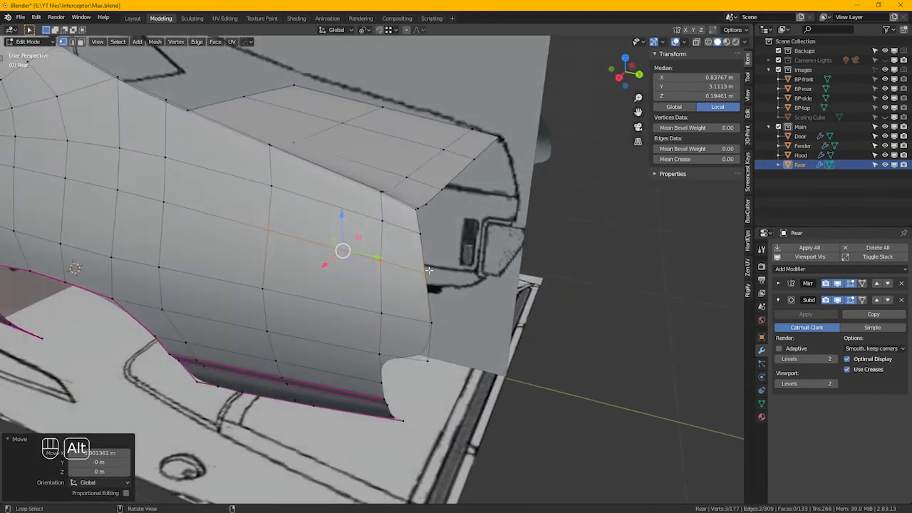
left_click(837, 300)
scroll(466, 164, "up", 3)
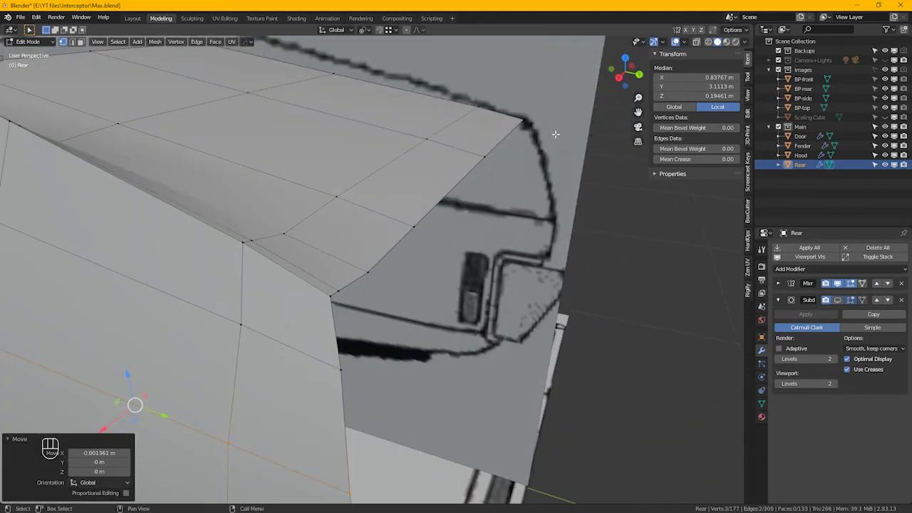
- Extrude the trunk's rear edge, from the centerline to the outer corner, down about 0.036 m along Z
left_click(524, 120)
left_click(330, 296, "ctrl")
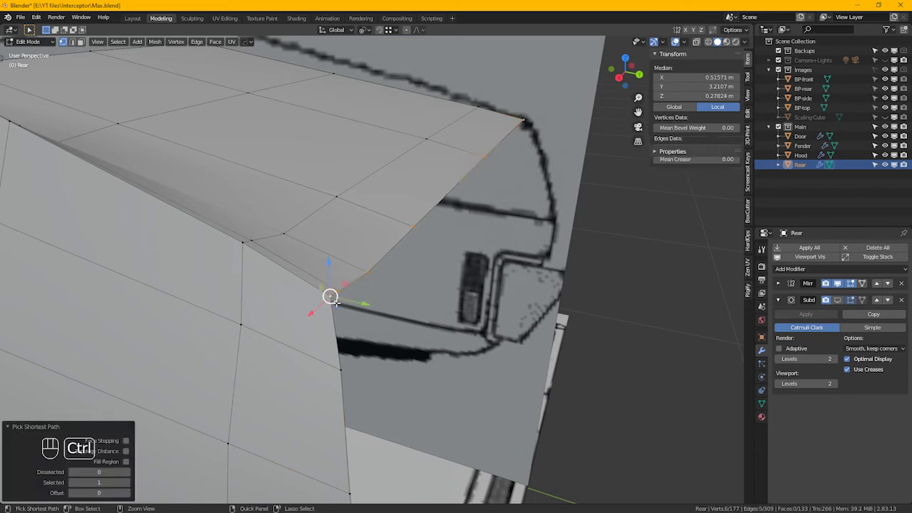
middle_click_drag(427, 280, 433, 203, "shift")
key("e")
key("z")
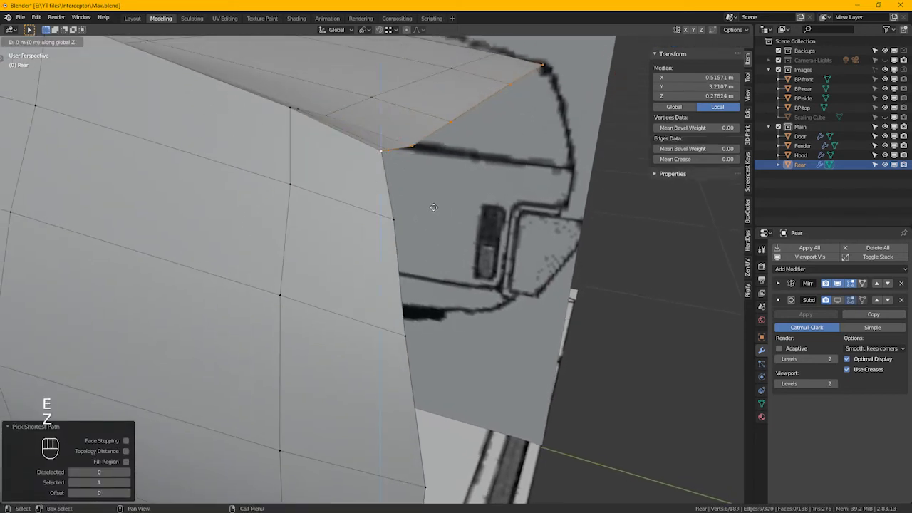
left_click(452, 250)
- Move the extruded edge rearward along Y by about 0.020 m and a further 0.005 m to match the top blueprint
key("g")
key("y")
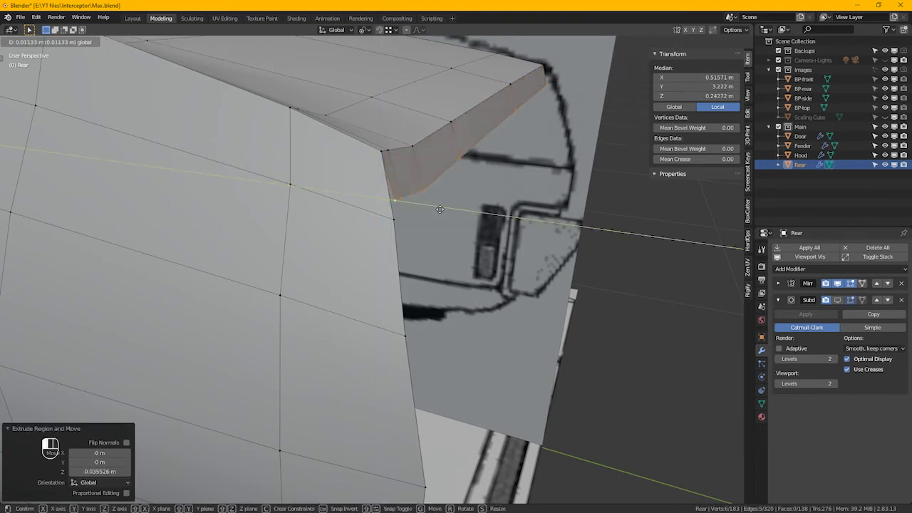
left_click(449, 208)
key("KP_7")
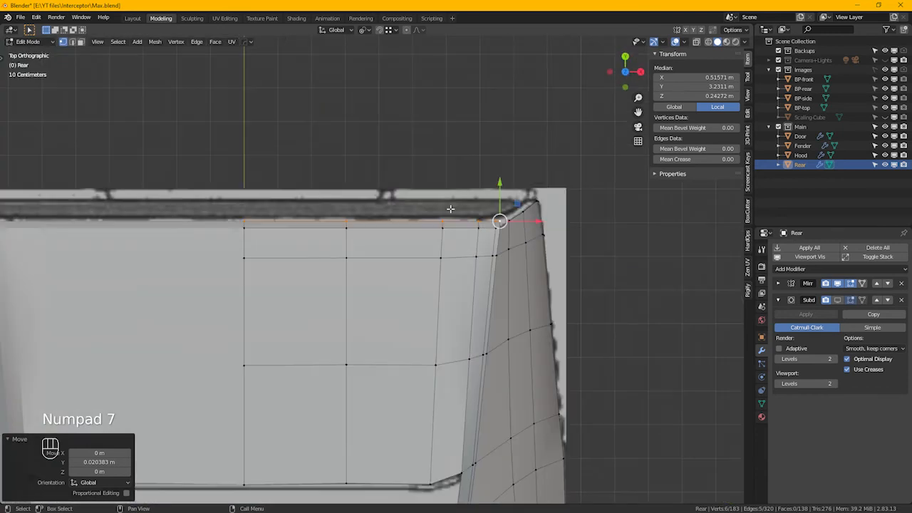
key("alt+z")
scroll(520, 219, "up", 1)
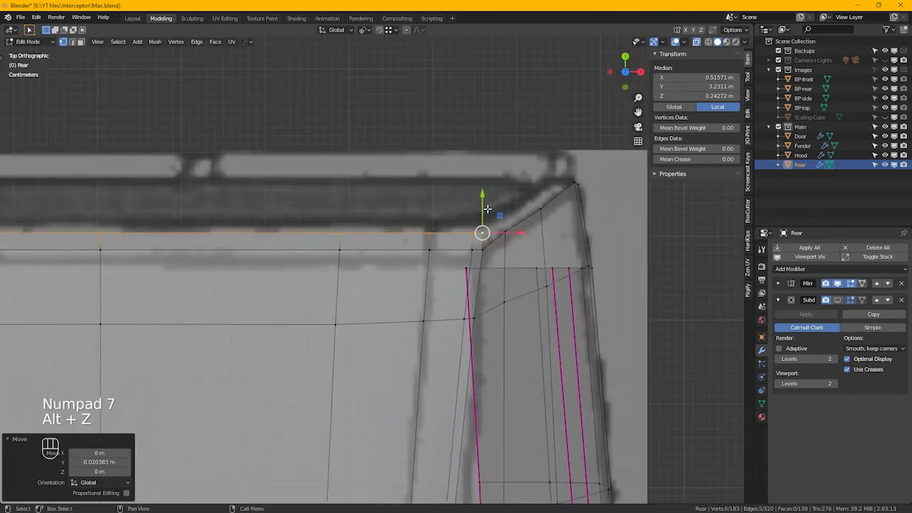
key("g")
key("y")
left_click(488, 204)
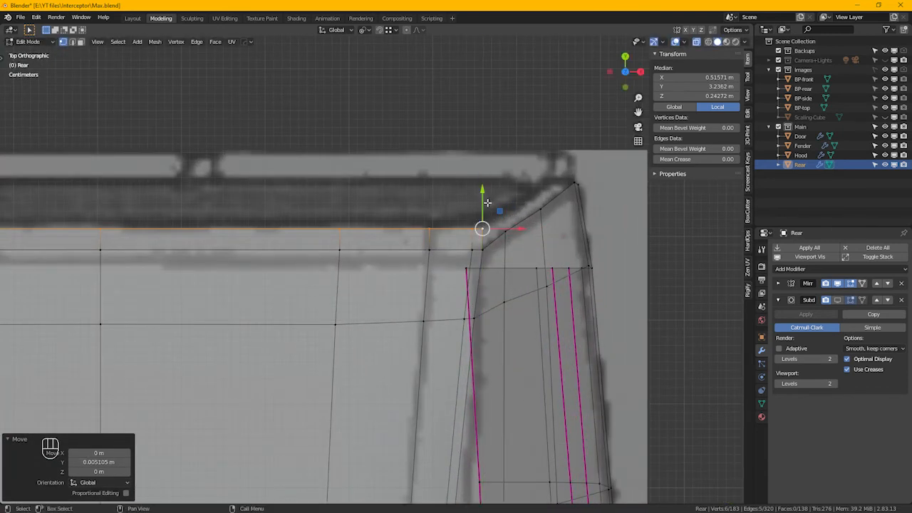
- In back view, lower the whole bottom edge of the extruded trunk strip about 0.016 m along Z
key("ctrl+KP_1")
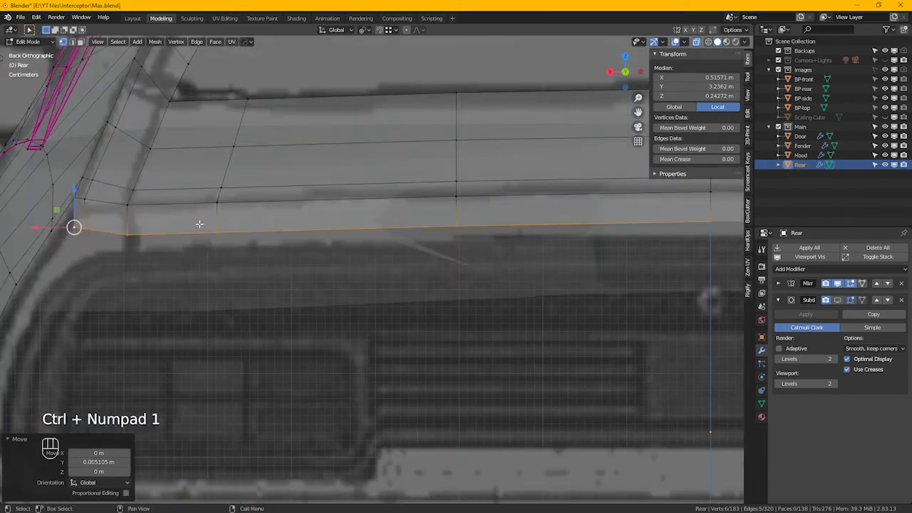
middle_click_drag(199, 223, 321, 197, "shift")
scroll(252, 180, "up", 2)
left_click(292, 189)
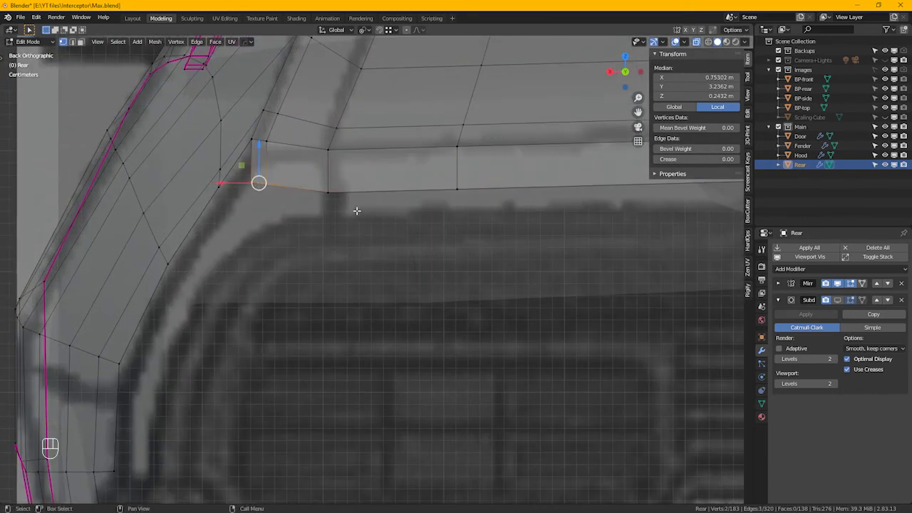
scroll(513, 208, "down", 3)
middle_click_drag(513, 207, 362, 234, "shift")
left_click(558, 222, "alt")
left_click_drag(630, 186, 630, 192)
- Reposition the strip's two outermost bottom vertices to follow the taillight's corner, lowering the outermost one about 0.022 m
middle_click_drag(245, 218, 375, 205, "shift")
scroll(325, 207, "up", 3)
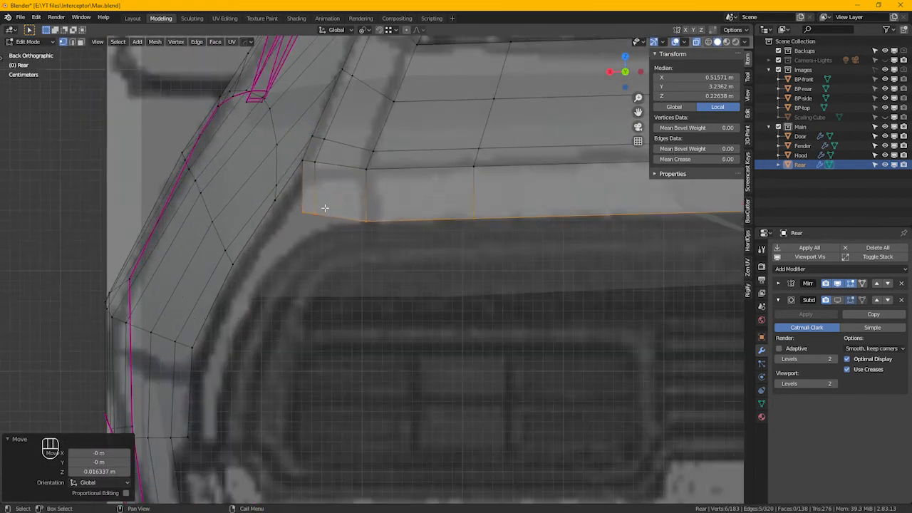
left_click(290, 197)
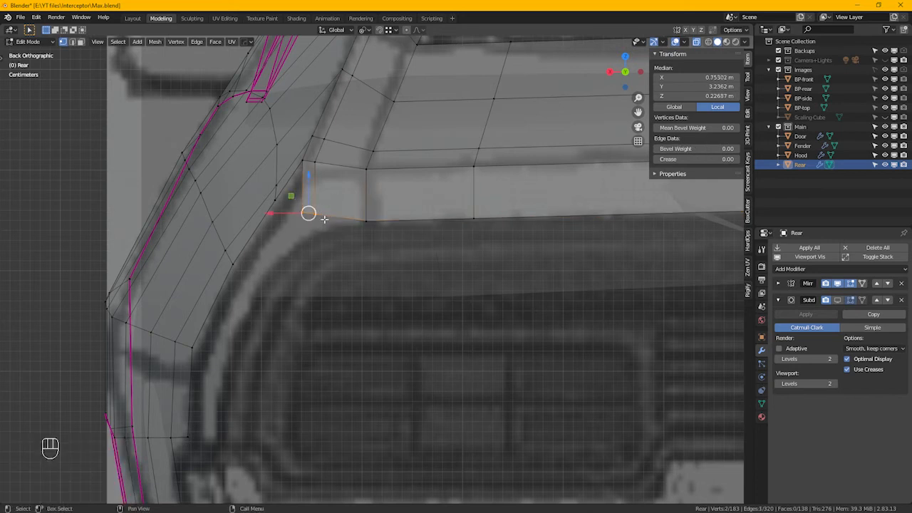
left_click(315, 214)
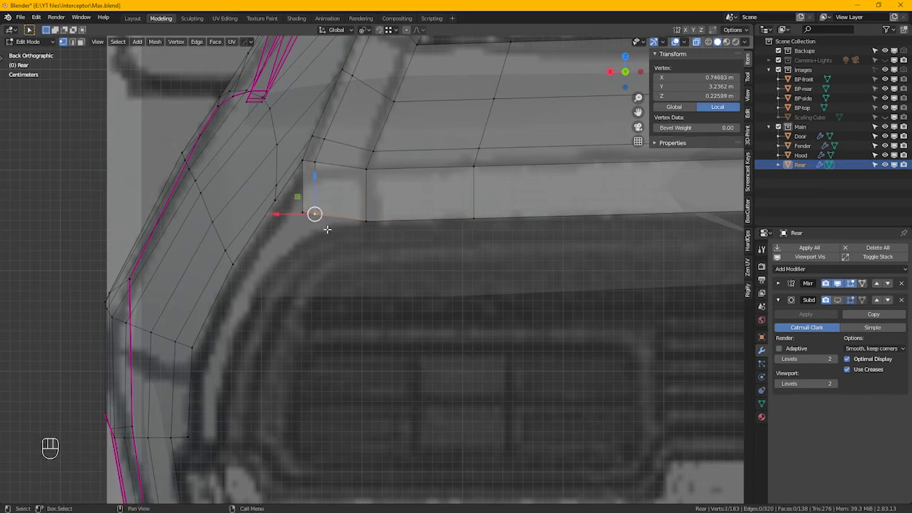
key("g")
left_click(302, 212)
key("g")
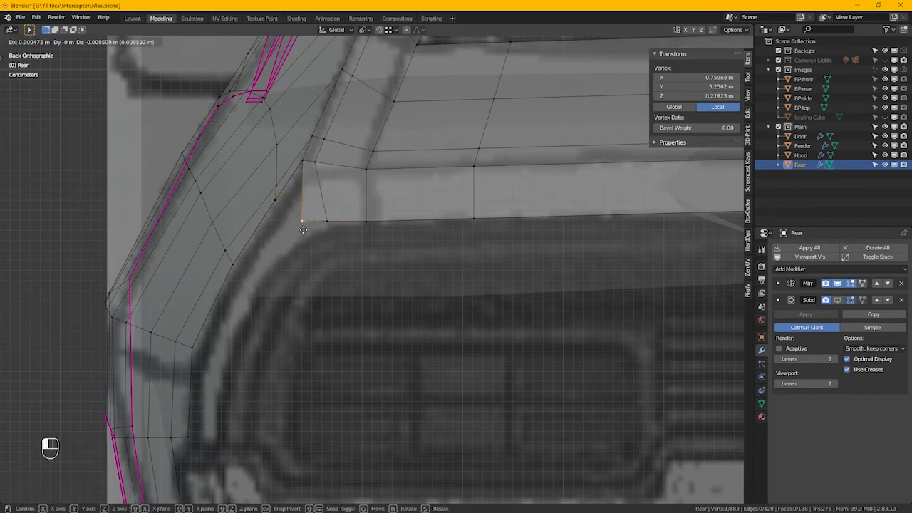
left_click(303, 234)
- Extrude the side panel's rear edge below the trunk corner inward along X by about 0.038 m, and shift it back outward about 0.003 m
middle_click_drag(289, 331, 299, 280, "shift")
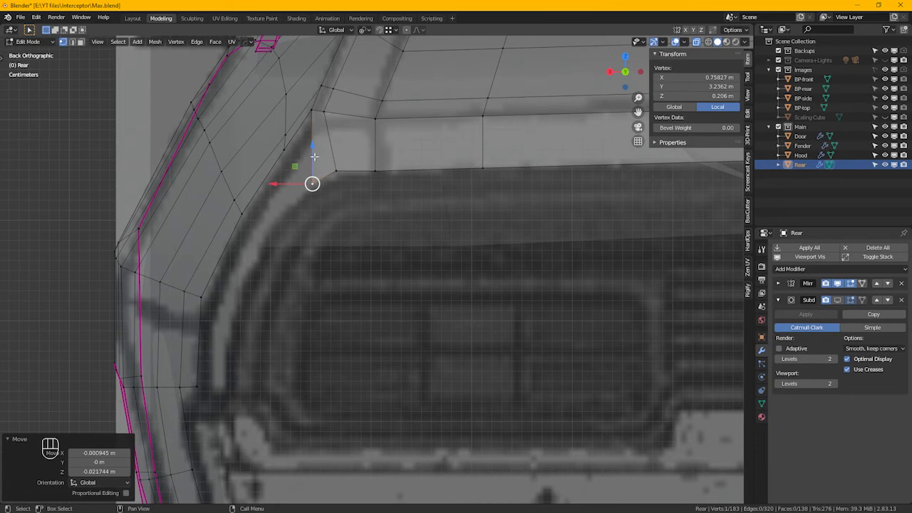
left_click(316, 115)
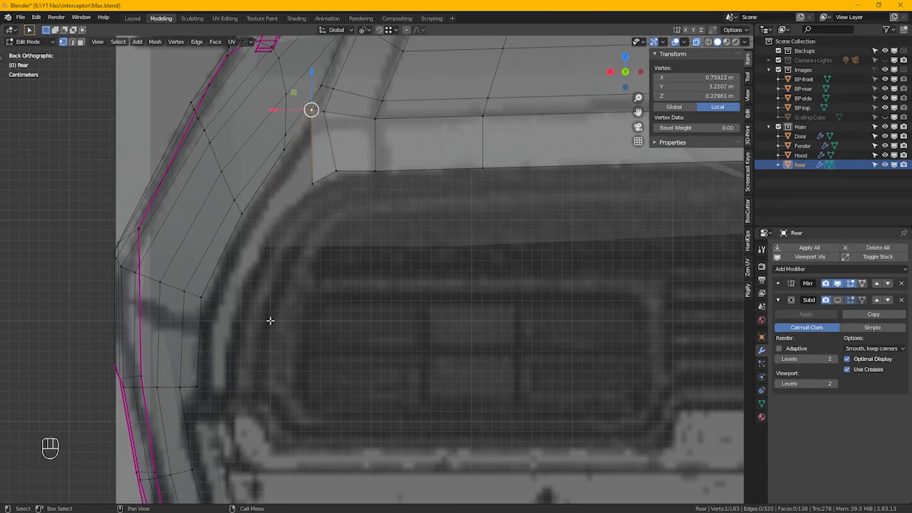
left_click(204, 391, "ctrl")
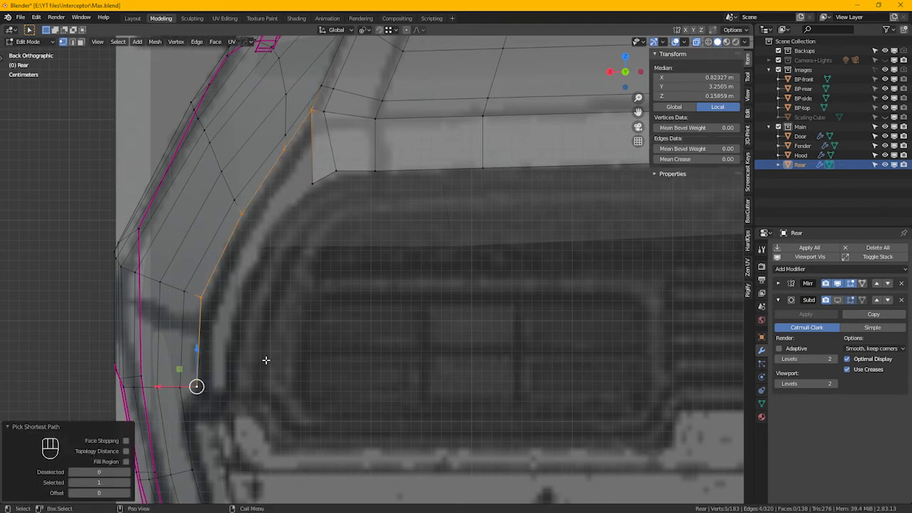
key("e")
key("x")
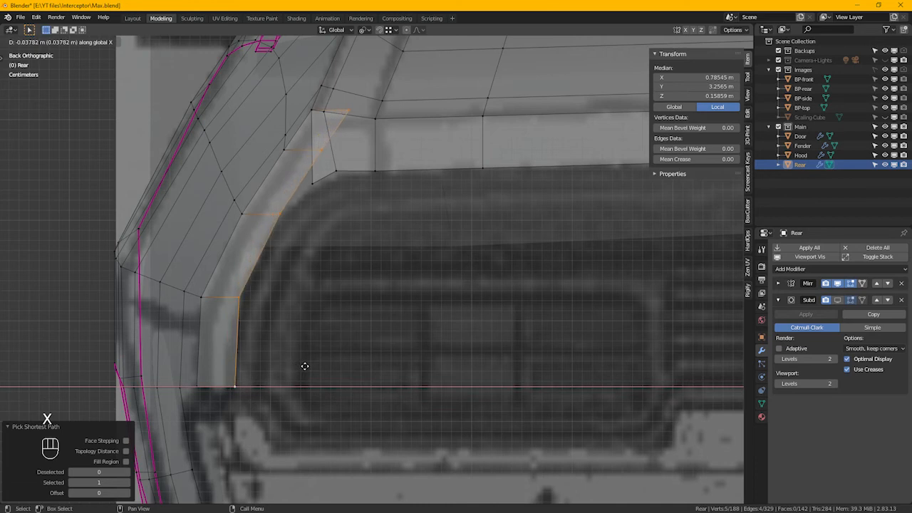
left_click(304, 365)
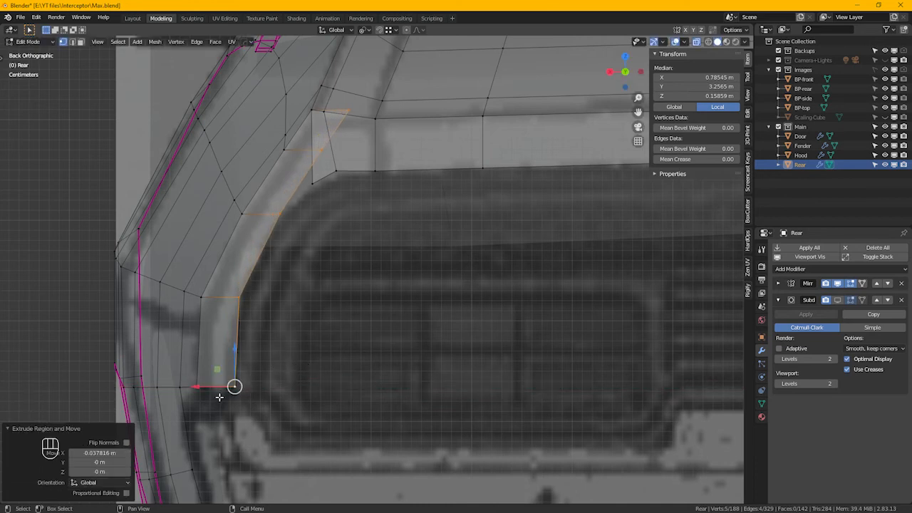
left_click_drag(215, 388, 212, 388)
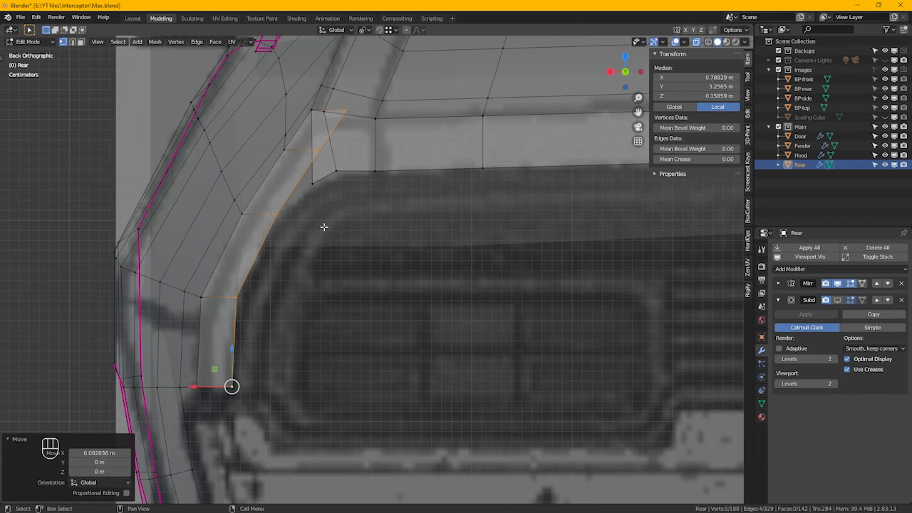
- Slide the second and third vertices of the side strip's inner edge down along that edge to follow the taillight outline
left_click(323, 165)
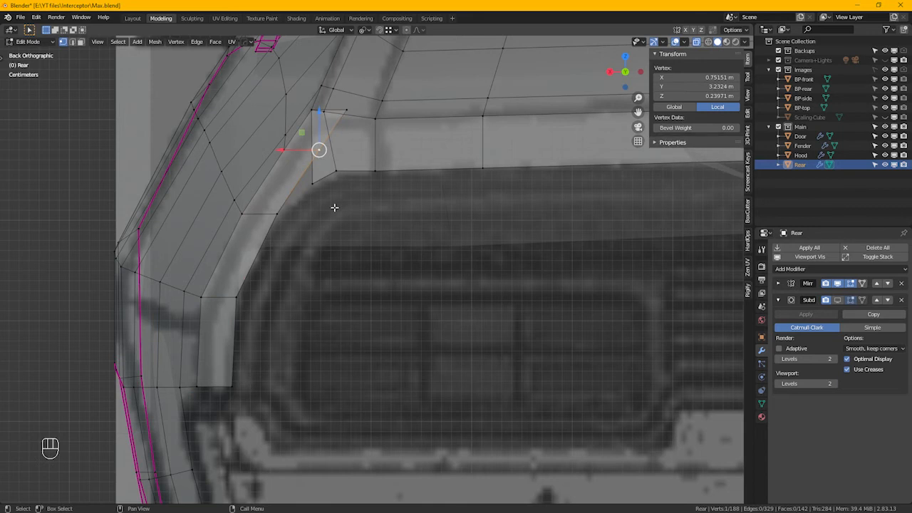
key("g")
key("g")
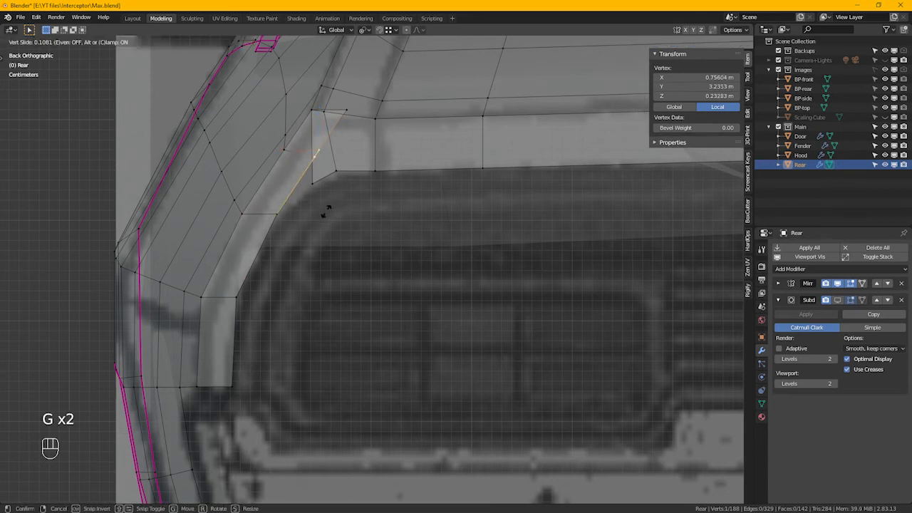
left_click(305, 239)
left_click(278, 221)
key("g")
key("g")
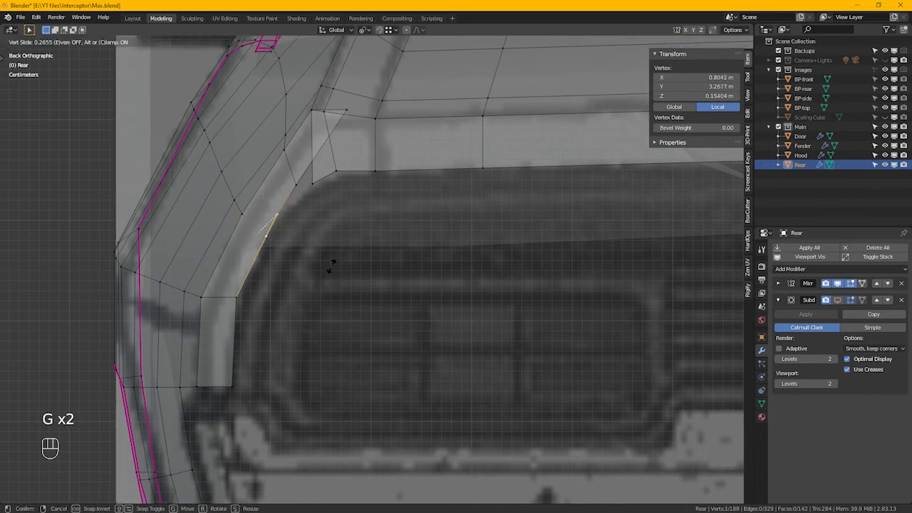
left_click(335, 269)
- Snap the top inner vertex of the side strip onto the trunk strip's outermost bottom vertex
left_click(346, 110)
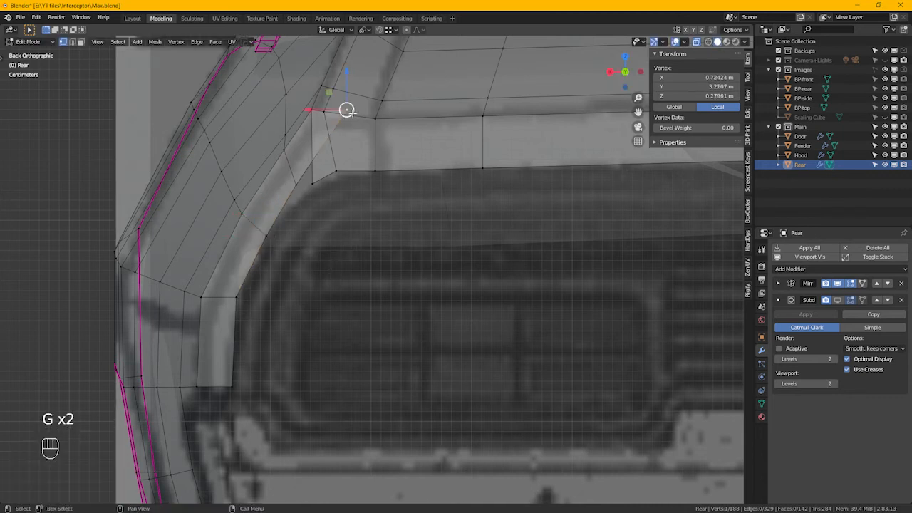
key("g")
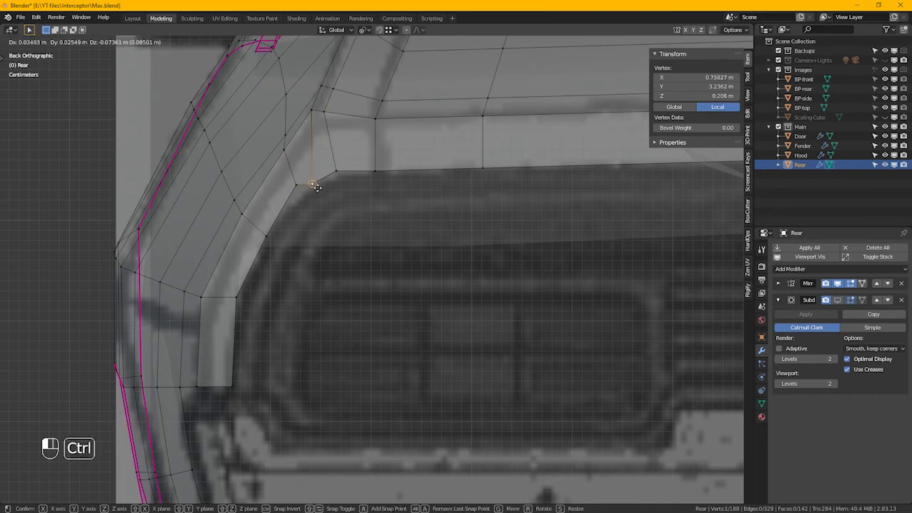
left_click(315, 183, "ctrl")
- Round the strip's corner by lowering the vertex below the junction about 0.013 m and shifting the junction and its inner neighbor slightly inward
left_click(294, 192)
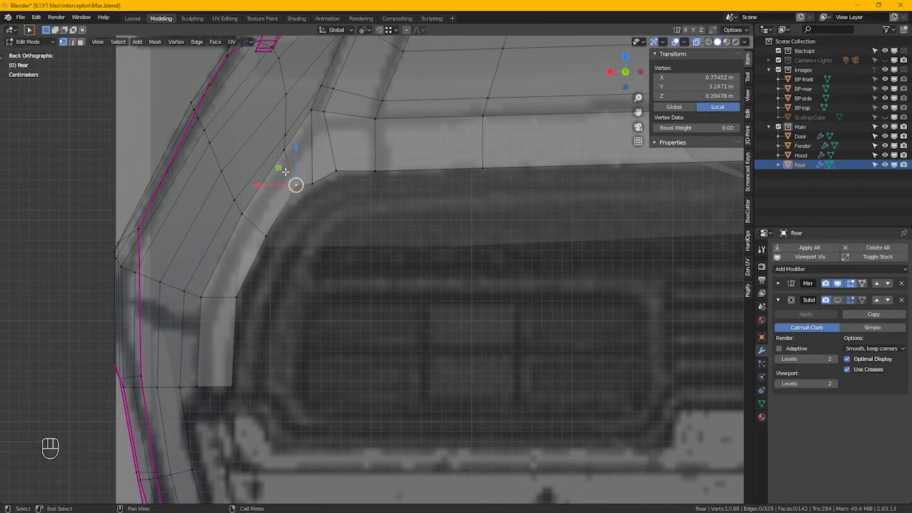
key("g")
left_click(284, 184)
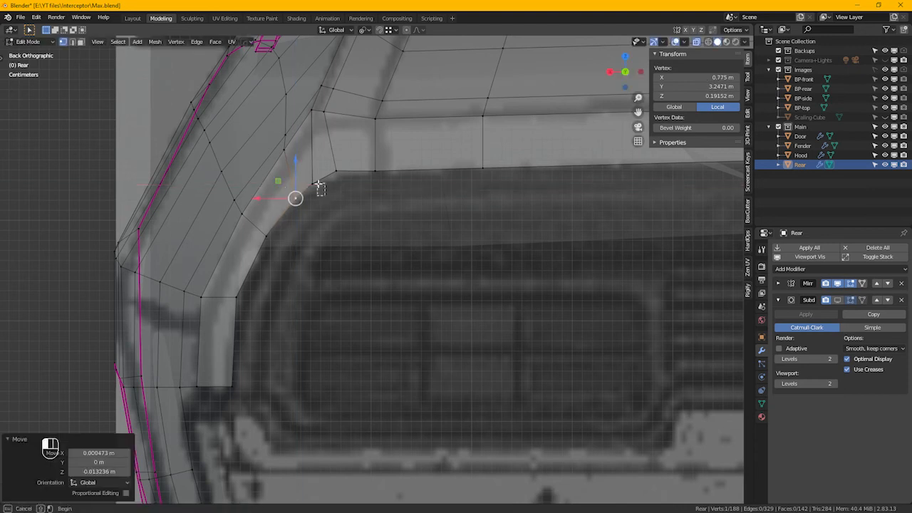
left_click(321, 181, "shift")
left_click_drag(301, 170, 328, 157)
left_click(340, 178)
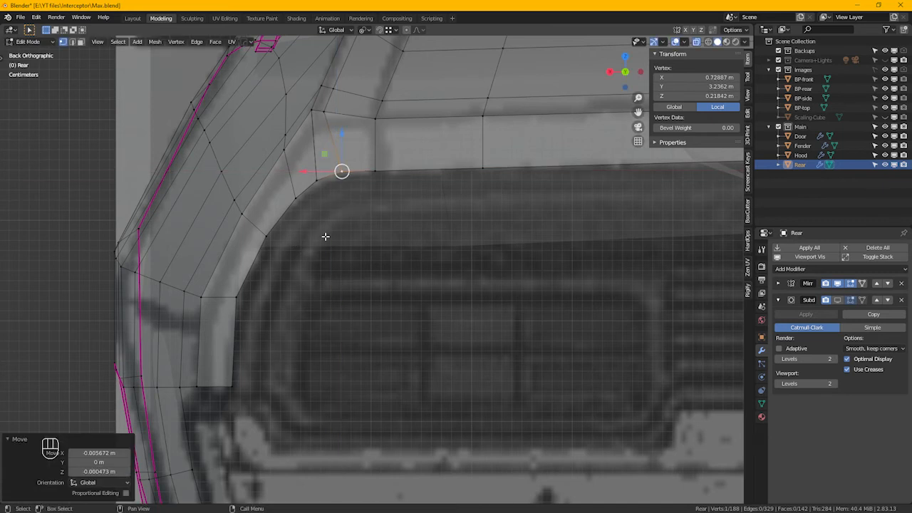
- Merge the overlapping corner vertices by distance at 0.0001 m
left_click_drag(359, 233, 289, 151)
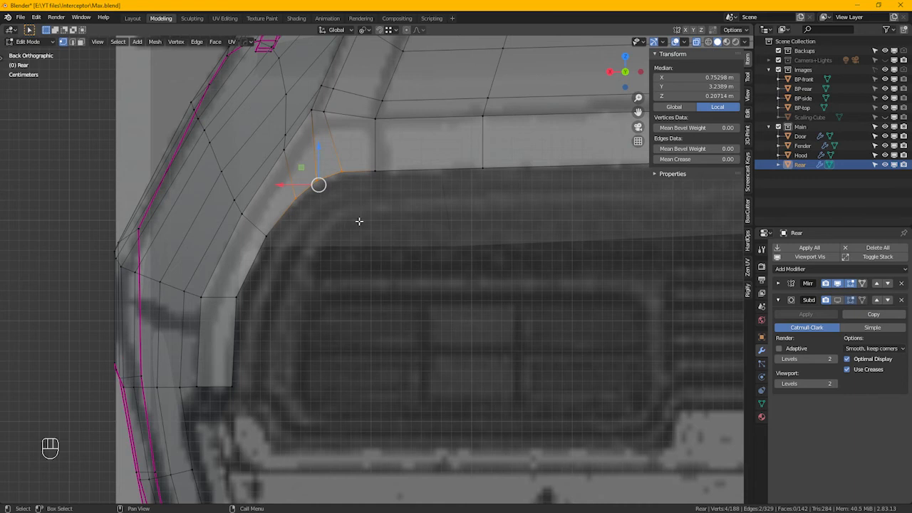
key("m")
left_click(347, 220)
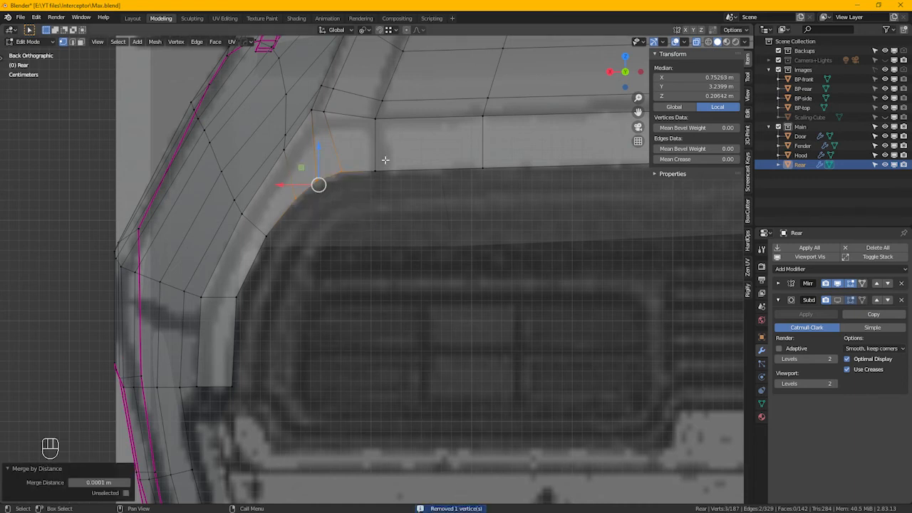
- Lower the three selected corner vertices about 0.002 m along Z to fit the taillight outline
key("alt+z")
scroll(407, 167, "down", 2)
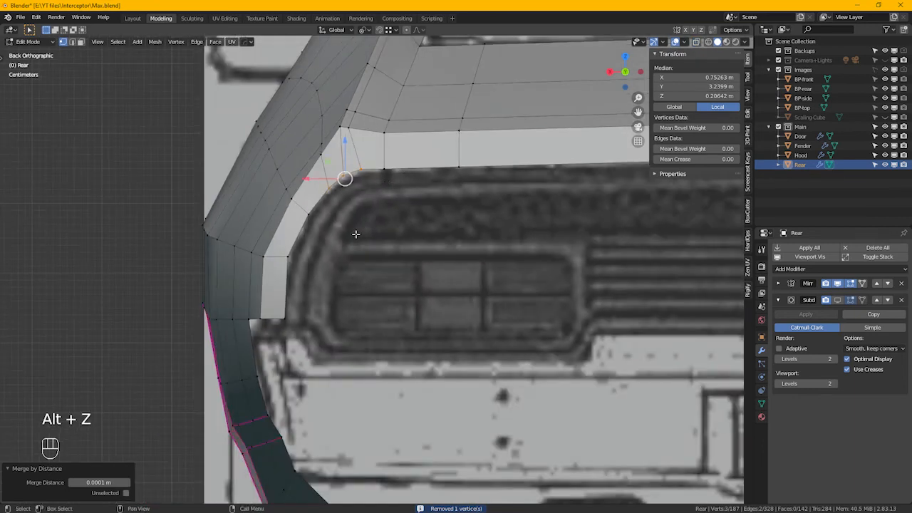
scroll(370, 192, "up", 1)
left_click_drag(339, 155, 345, 158)
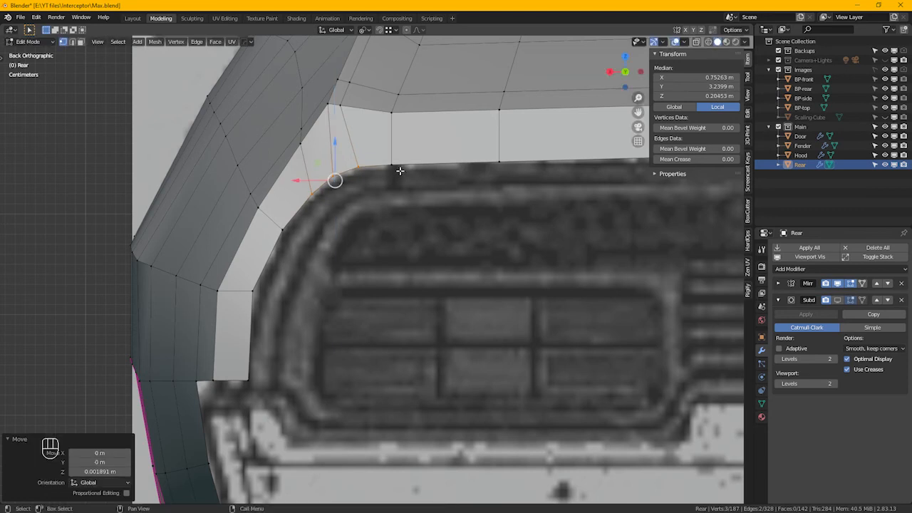
scroll(302, 231, "down", 4)
key("alt+z")
middle_click_drag(336, 234, 366, 245)
key("ctrl+KP_1")
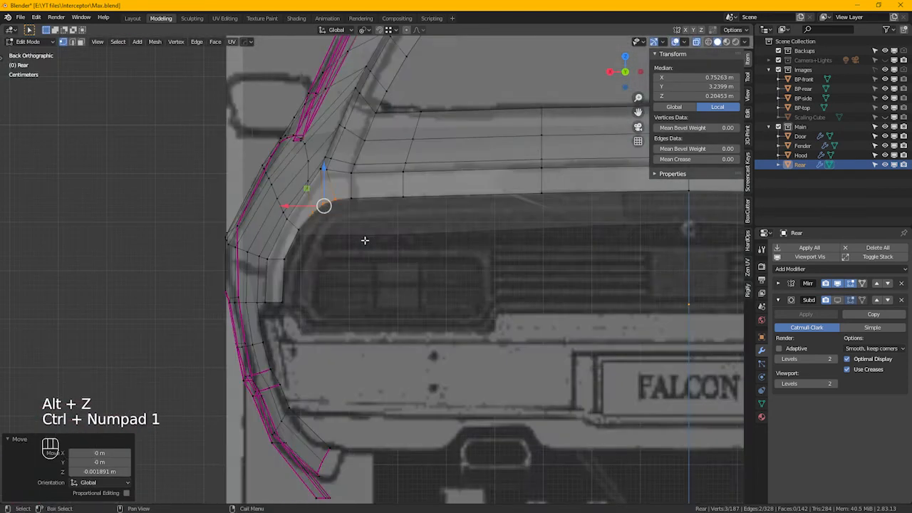
scroll(299, 282, "up", 6)
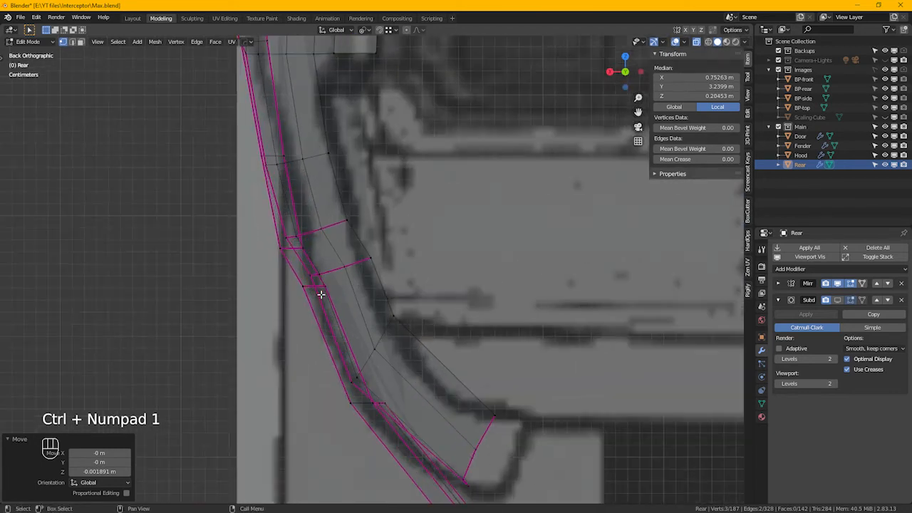
key("alt+z")
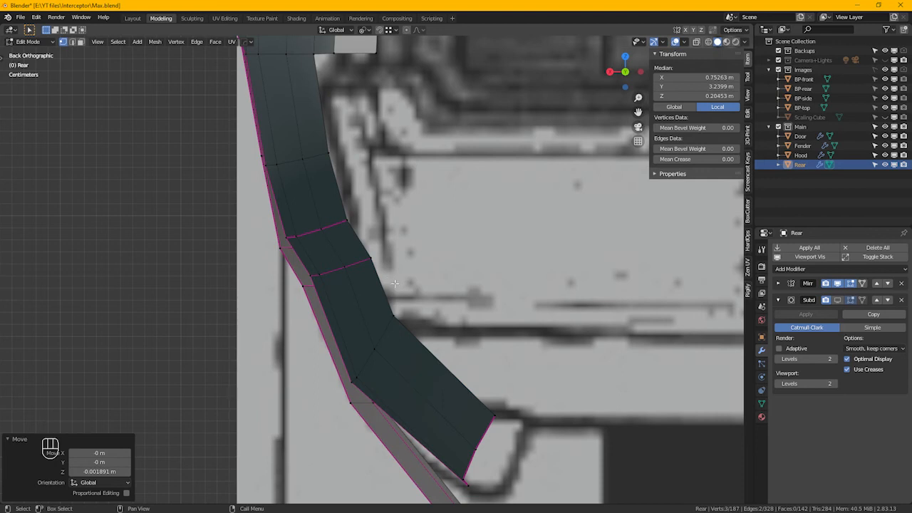
- Toggle Auto Smooth off and back on for the rear panel's mesh to compare its shading around the wheel arch
scroll(387, 270, "down", 3)
middle_click_drag(441, 84, 470, 274, "shift")
scroll(400, 236, "down", 6)
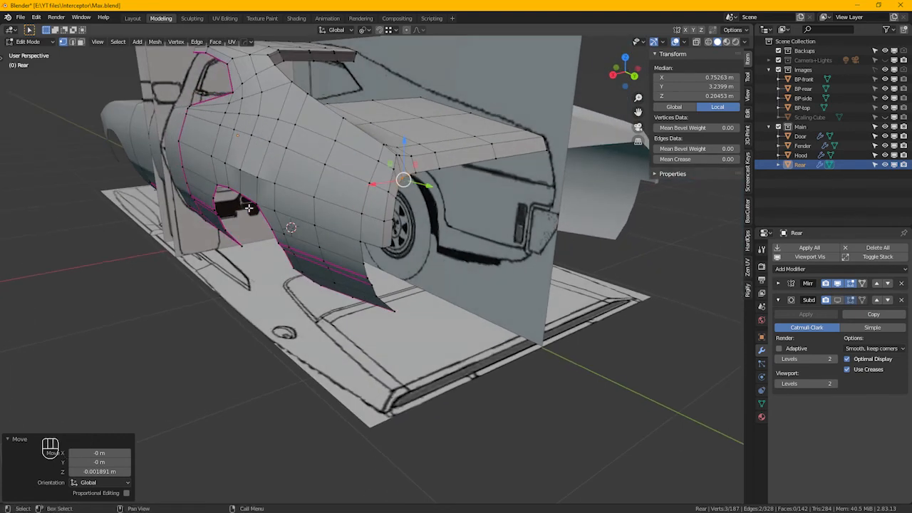
scroll(268, 183, "up", 5)
left_click(257, 162)
middle_click_drag(307, 216, 442, 228, "alt")
left_click(761, 403)
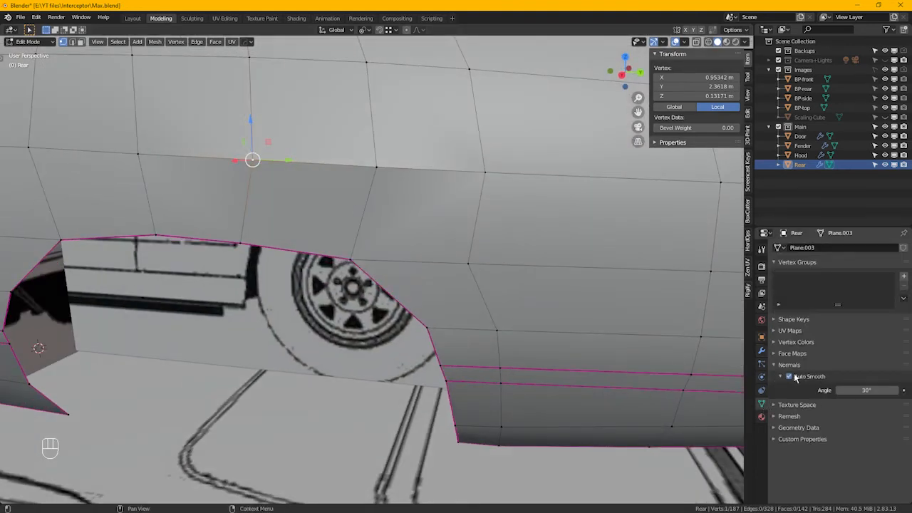
left_click(793, 380)
scroll(420, 285, "down", 6)
middle_click_drag(413, 272, 471, 249, "alt")
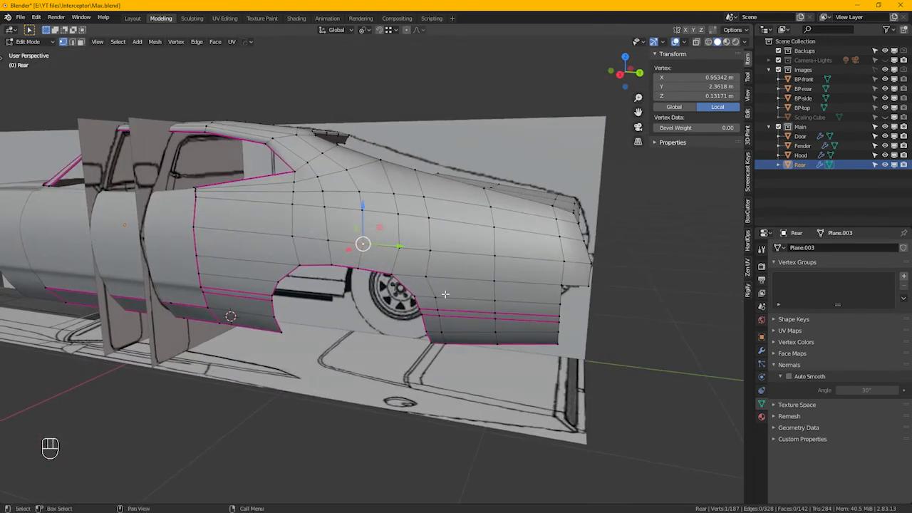
left_click(794, 380)
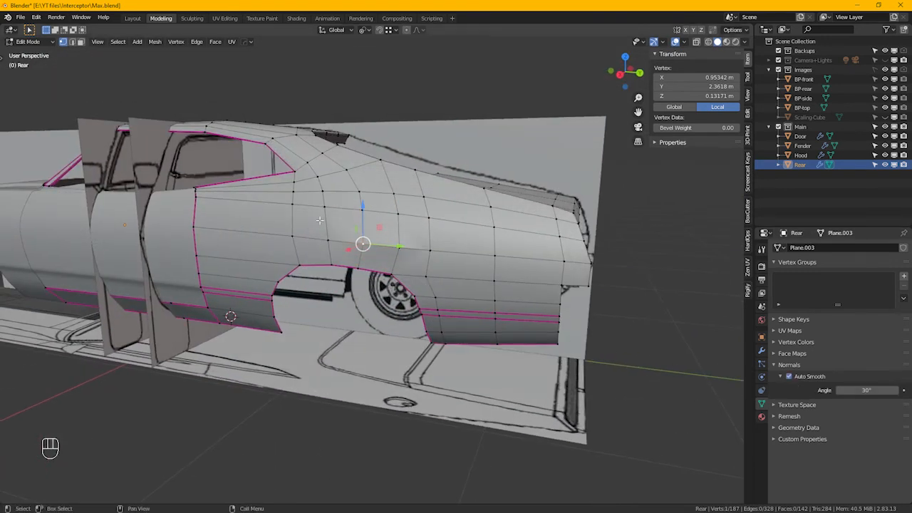
- Enable the rear panel's Subdivision modifier display in the viewport and switch to Object Mode
left_click(761, 350)
middle_click_drag(385, 271, 440, 278, "alt")
key("Tab")
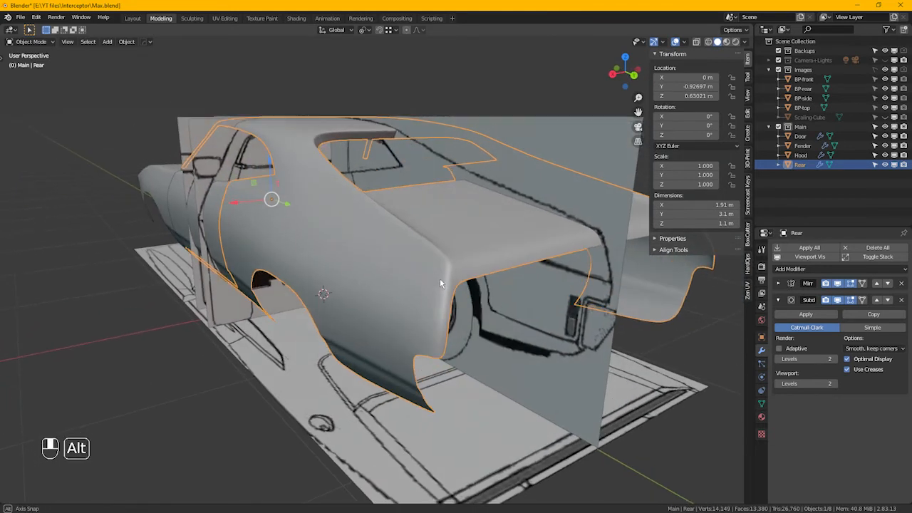
- Add an edge loop along the rear panel's tail strip, slid close to its outer edge to sharpen the corner, and return to Object Mode
scroll(484, 263, "up", 5)
middle_click_drag(459, 417, 378, 269)
key("Tab")
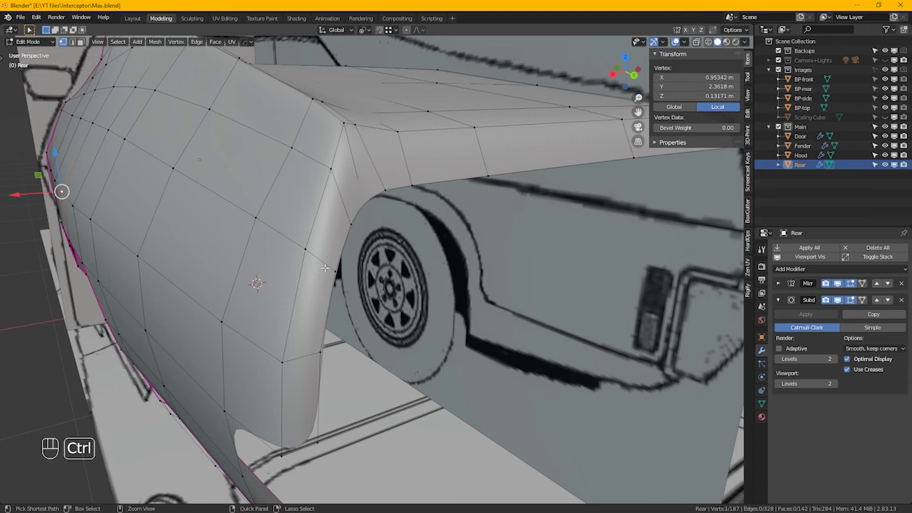
key("ctrl+r")
left_click(324, 265)
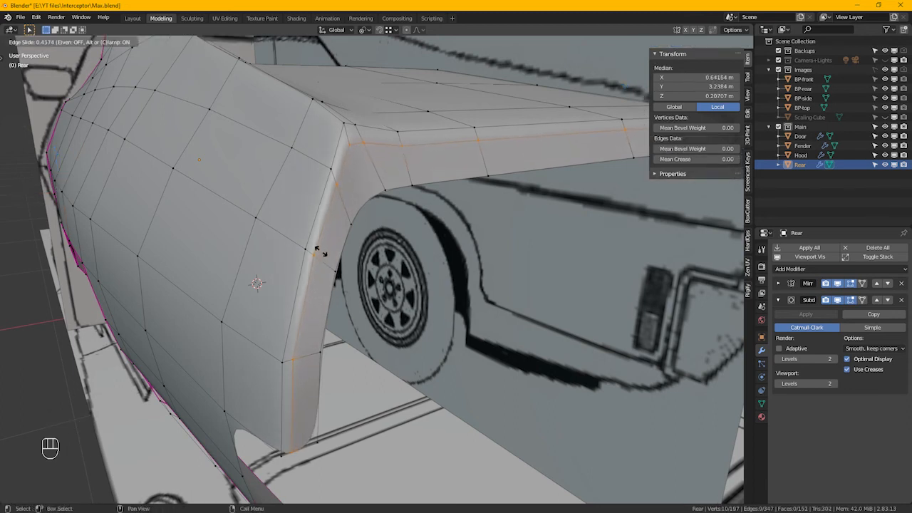
left_click(322, 251)
middle_click_drag(322, 250, 542, 262)
key("Tab")
- Deselect the rear panel to review the whole smoothed car body, and save the Max.blend file
middle_click_drag(377, 275, 492, 260)
scroll(567, 222, "down", 4)
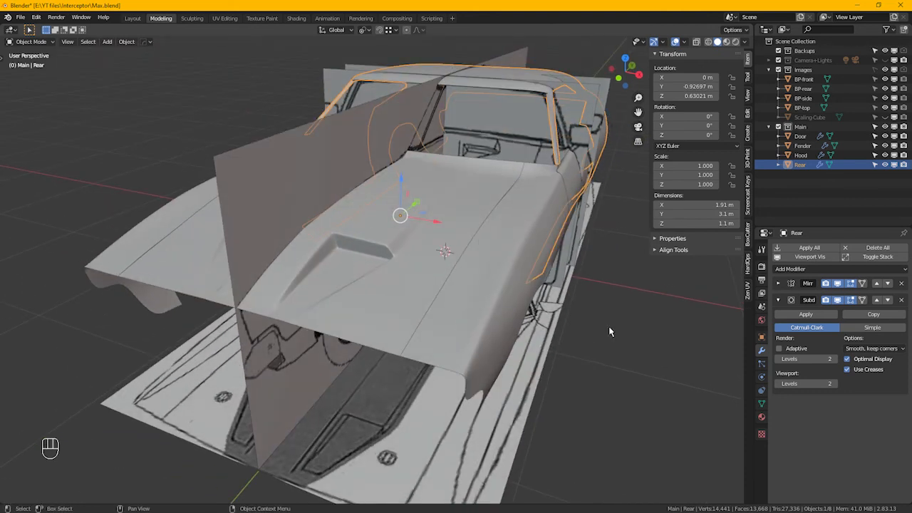
left_click(609, 330)
middle_click_drag(552, 295, 347, 249, "alt")
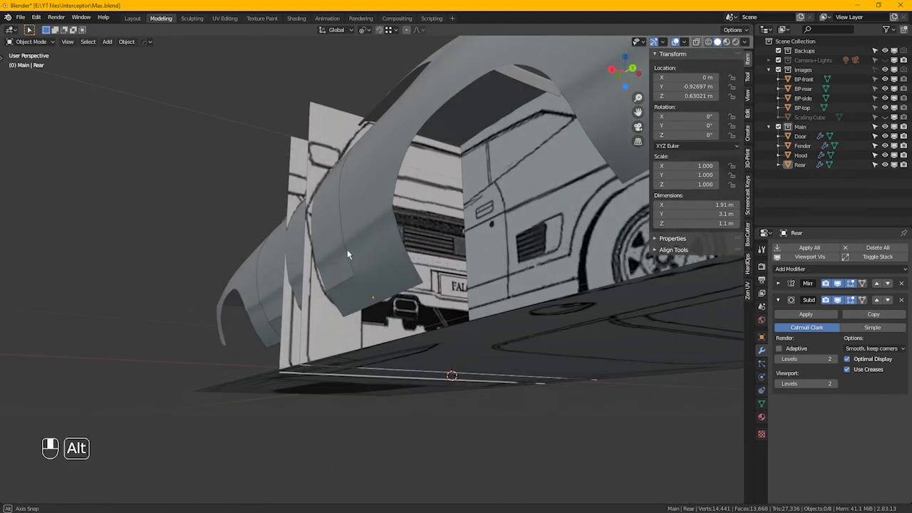
middle_click_drag(345, 289, 419, 270)
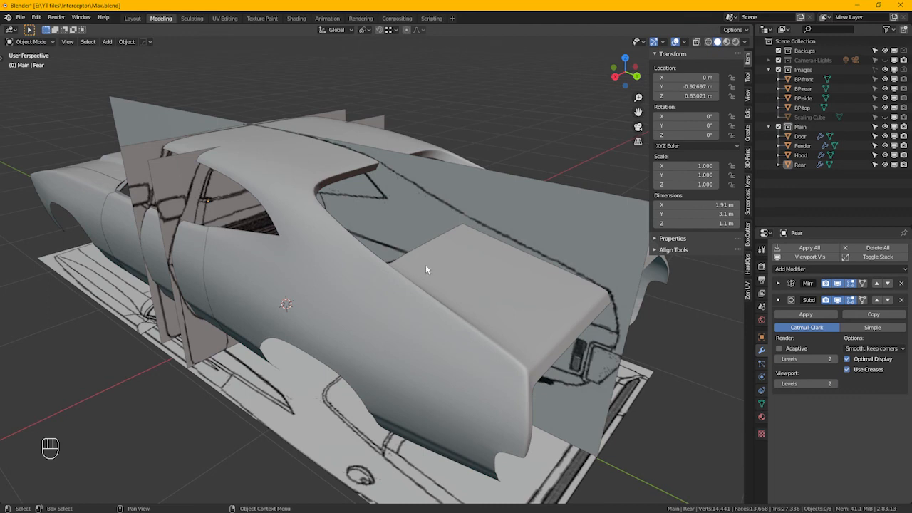
middle_click_drag(415, 308, 515, 251, "shift")
scroll(422, 269, "down", 2)
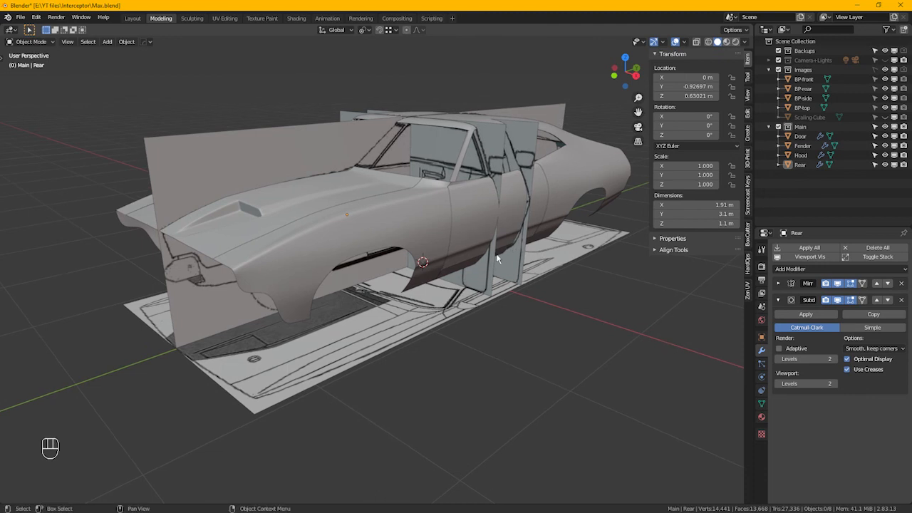
key("ctrl")
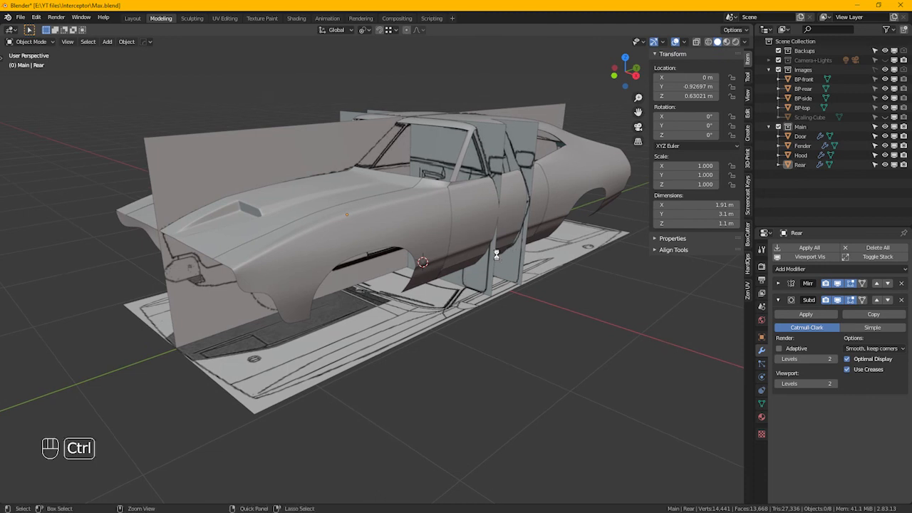
key("ctrl+s")
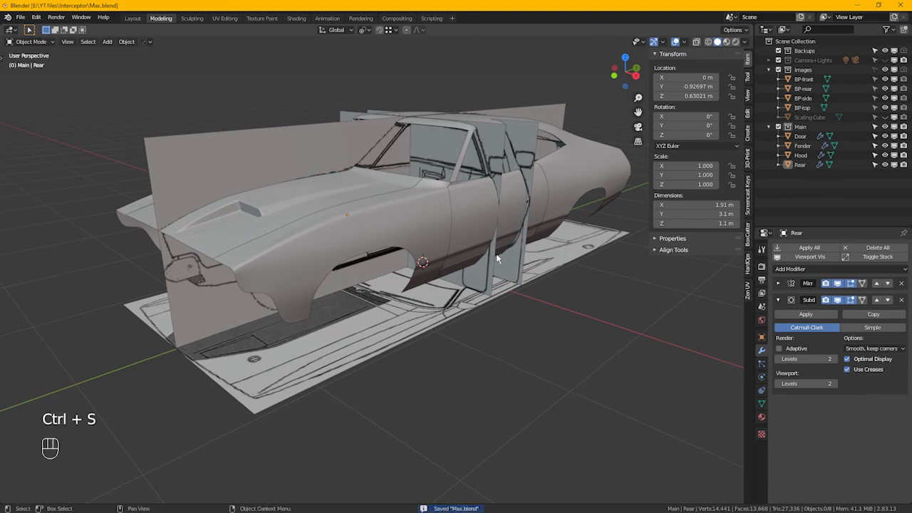